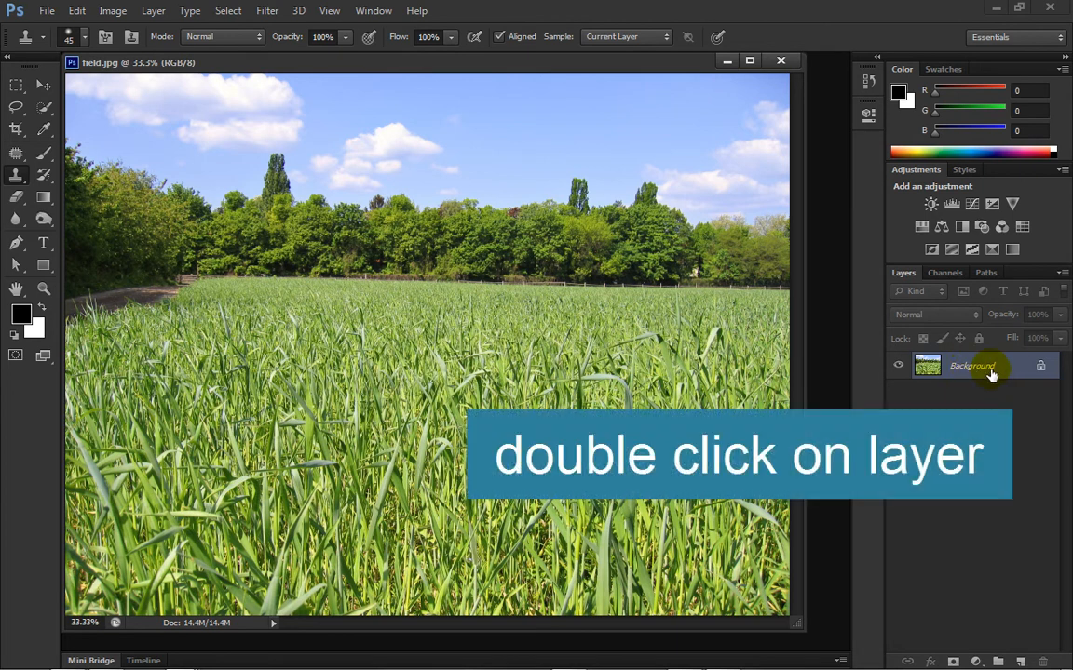
# Convert the locked Background into a regular layer named Field.
pyautogui.doubleClick(981, 370)
pyautogui.write('Field')
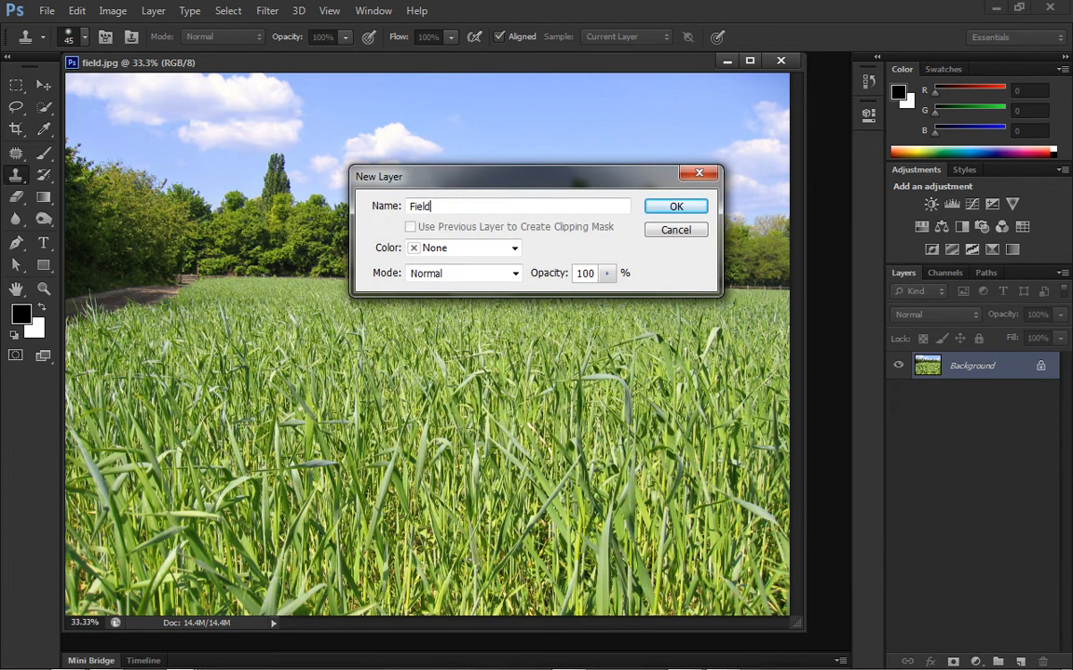
pyautogui.click(676, 207)
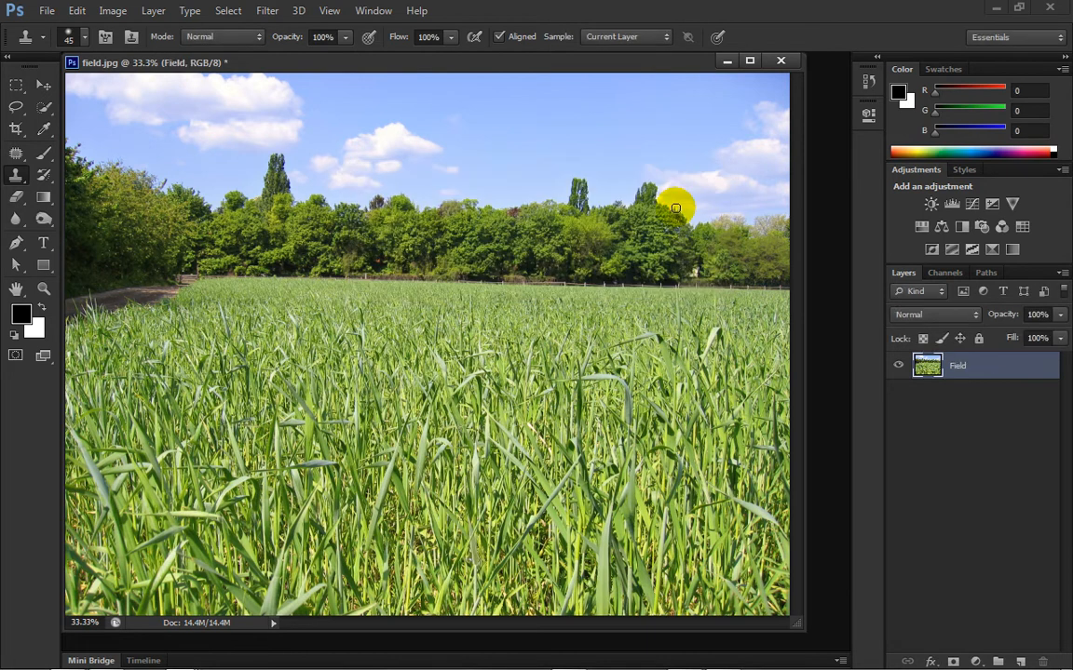
# Float the document window, open its canvas size settings, and change the new-size units to Millimeters.
pyautogui.moveTo(444, 64); pyautogui.dragTo(445, 62)
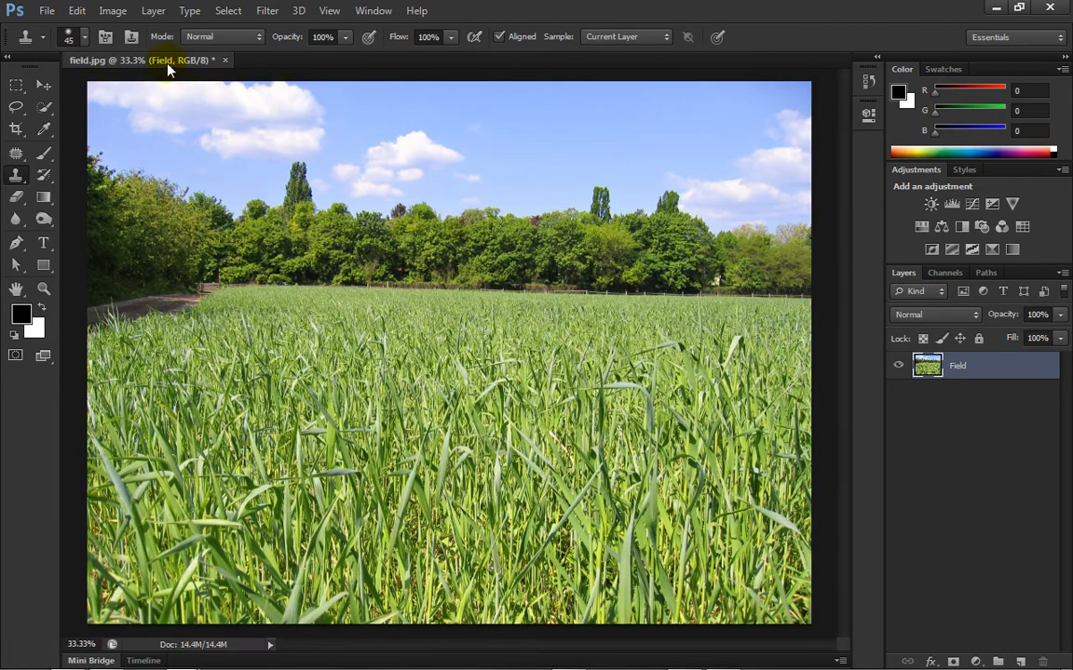
pyautogui.moveTo(169, 65); pyautogui.dragTo(209, 84)
pyautogui.rightClick(224, 80)
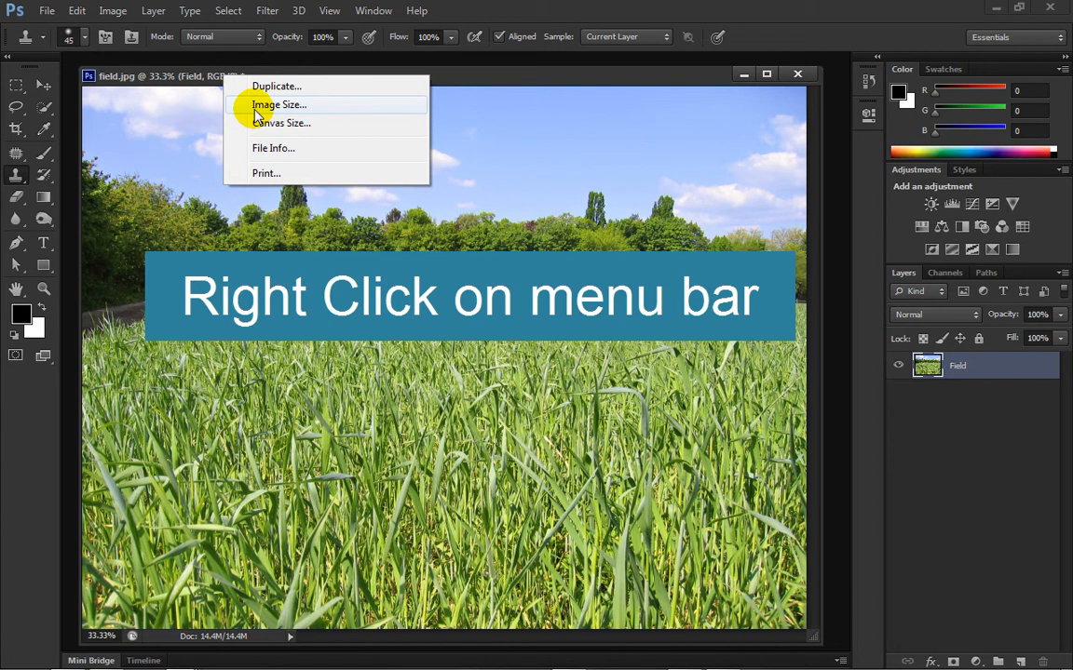
pyautogui.rightClick(456, 75)
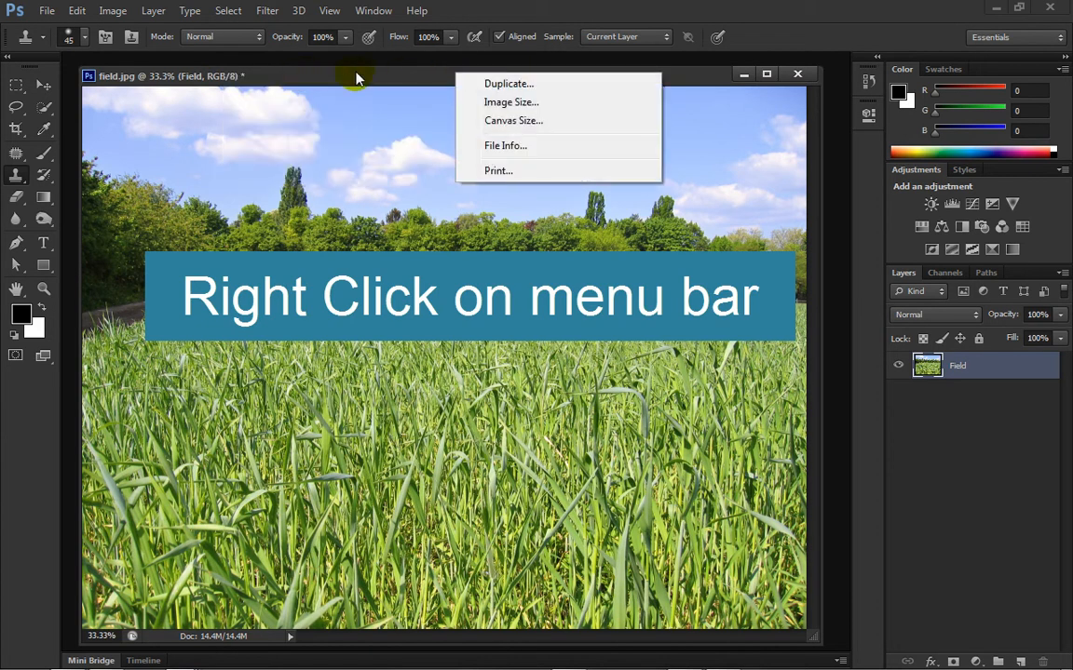
pyautogui.click(525, 123)
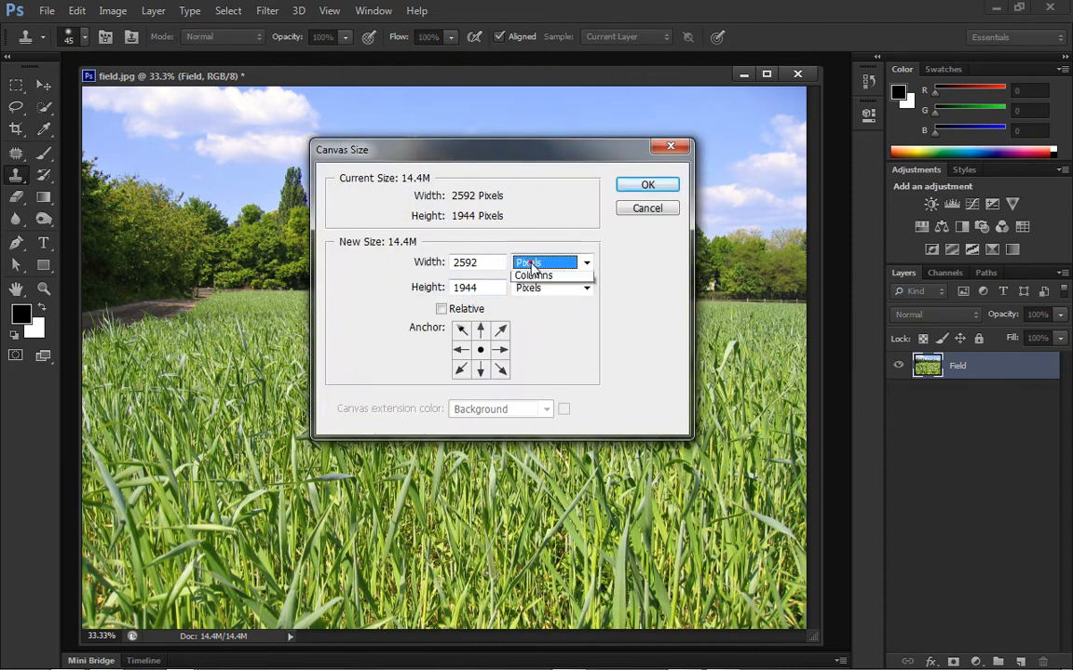
pyautogui.click(531, 266)
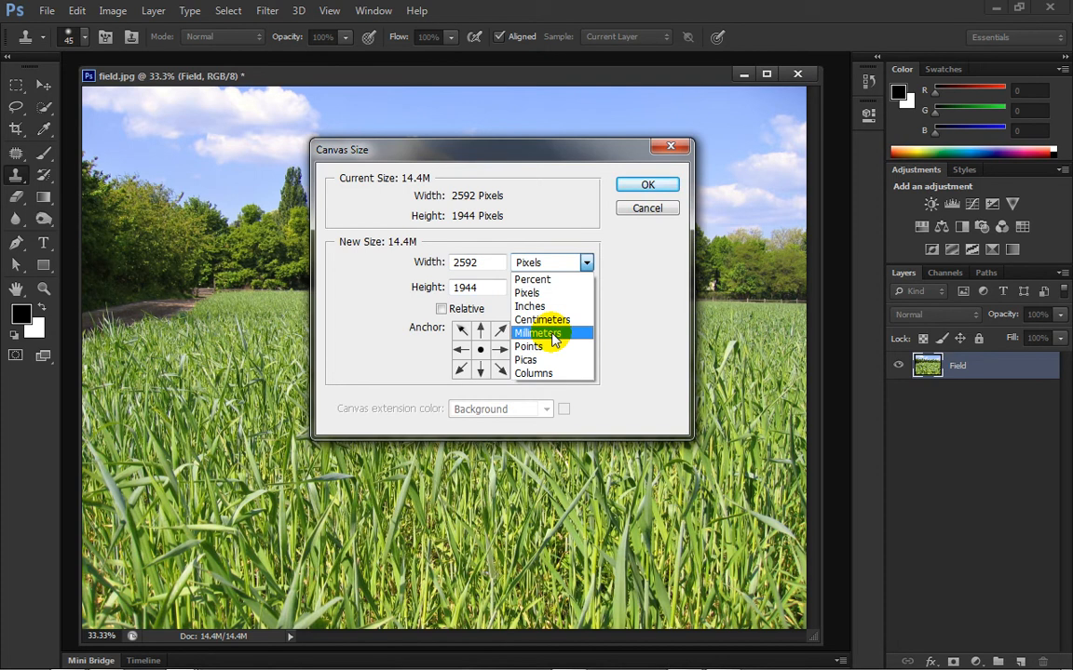
pyautogui.click(540, 333)
# Resize the canvas to 296 mm wide and 210 mm high, anchored at the top centre.
pyautogui.doubleClick(492, 263)
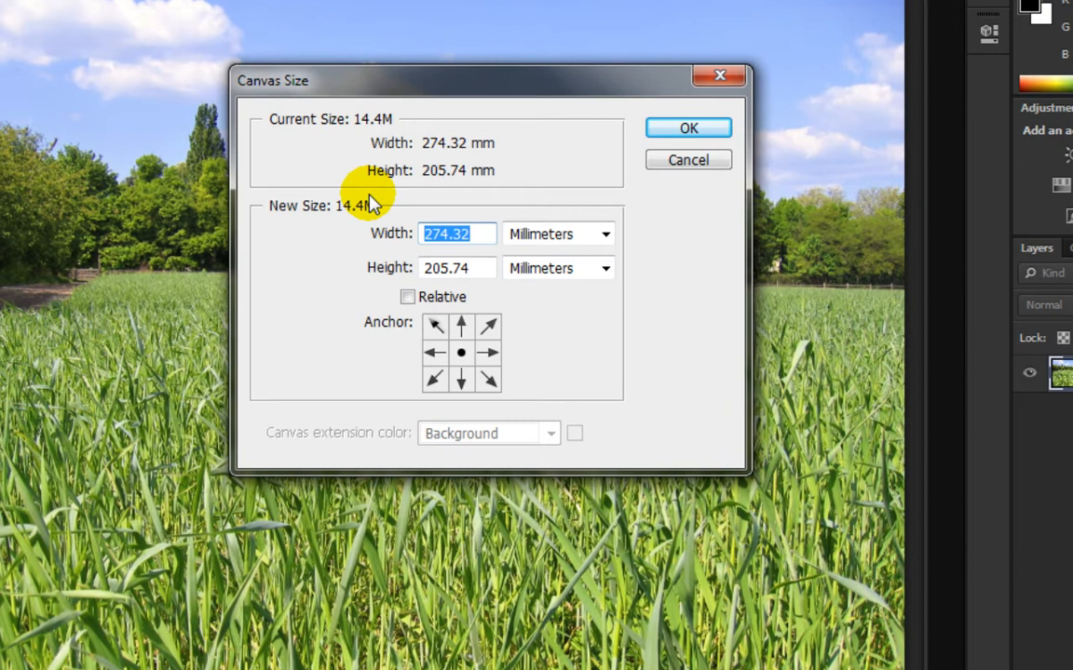
pyautogui.write('296')
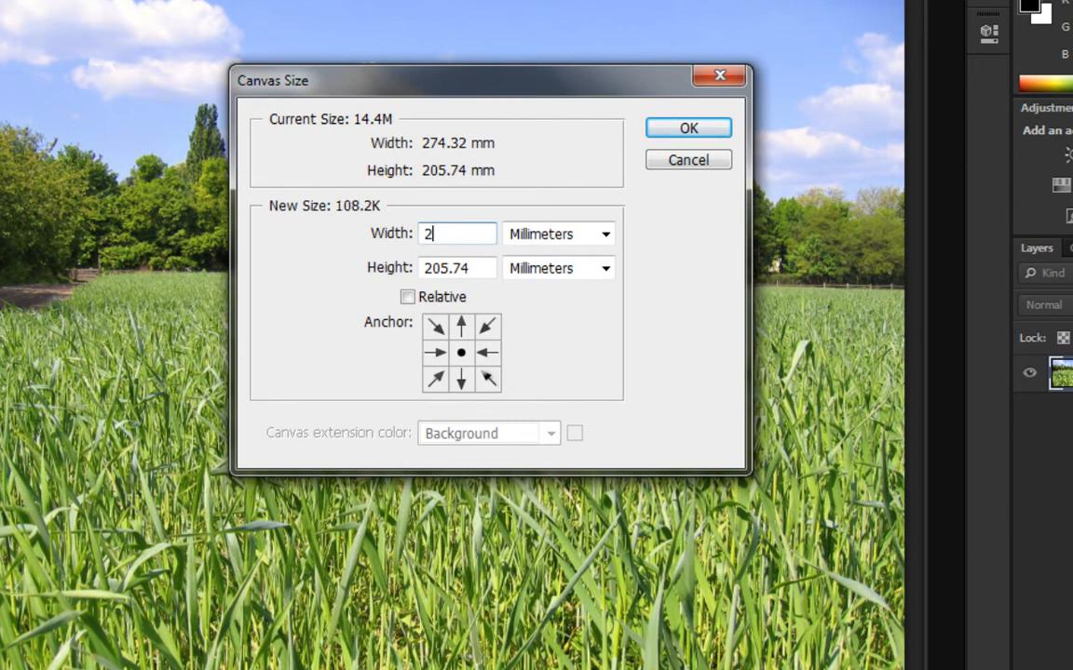
pyautogui.press('Tab')
pyautogui.press('Tab')
pyautogui.write('210')
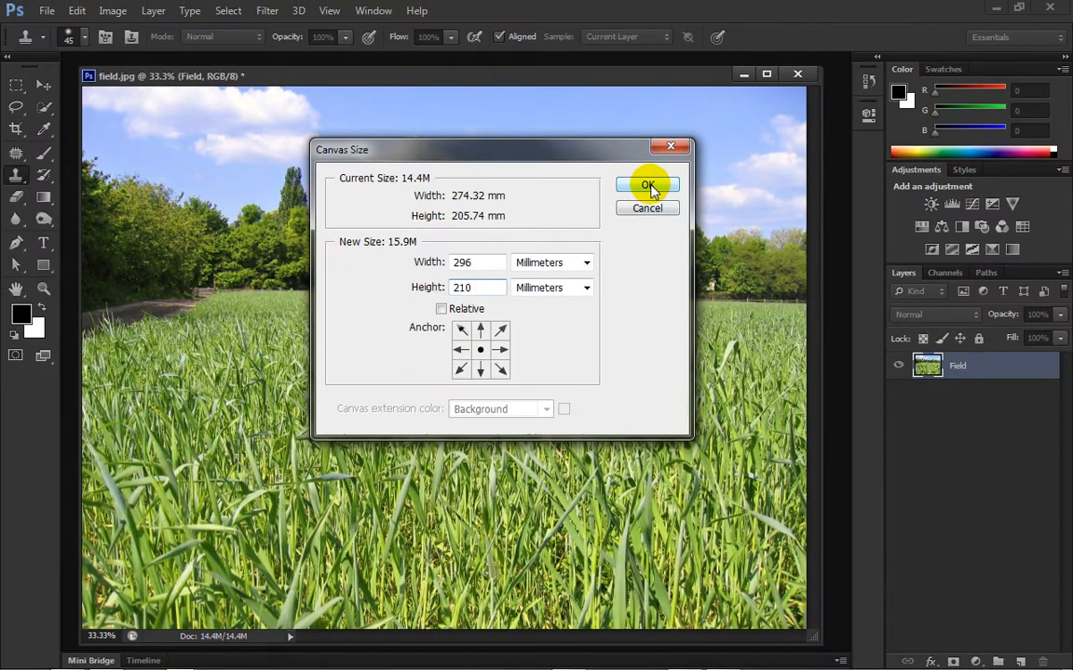
pyautogui.click(482, 331)
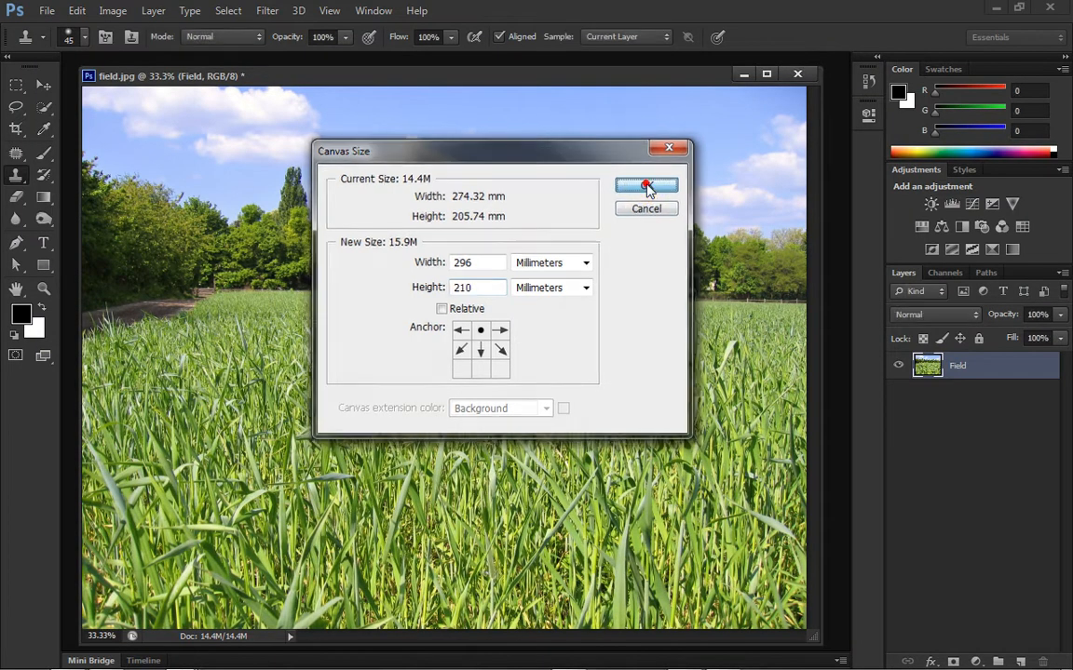
pyautogui.click(648, 186)
# Begin a Free Transform on the Field layer and scale its width and height proportionally to 80%.
pyautogui.hotkey('ctrl', '-')
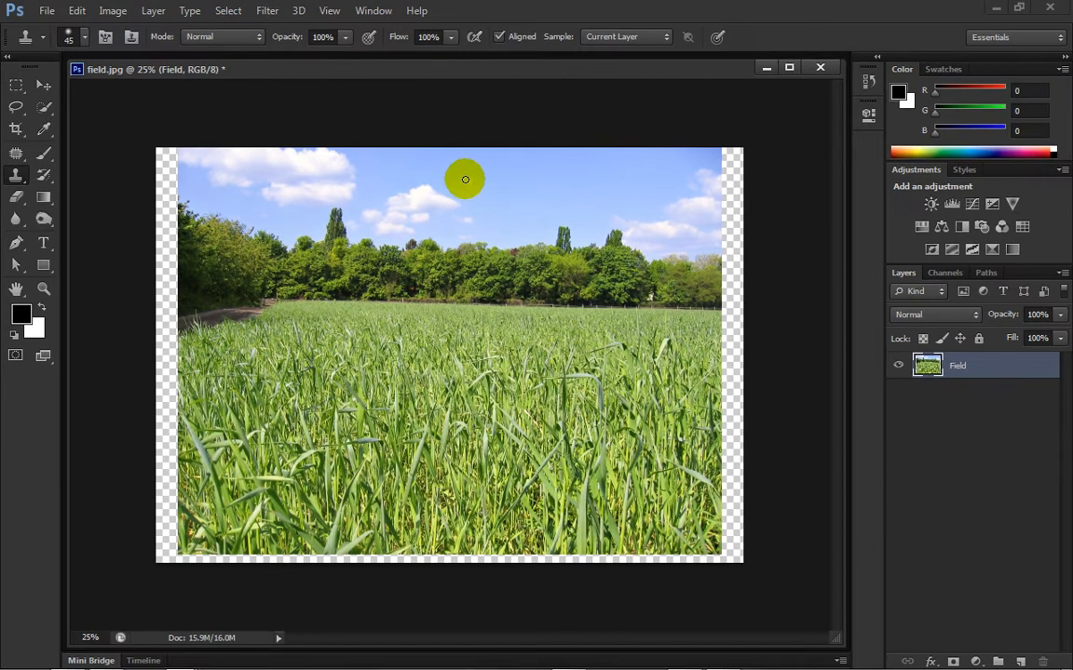
pyautogui.click(44, 85)
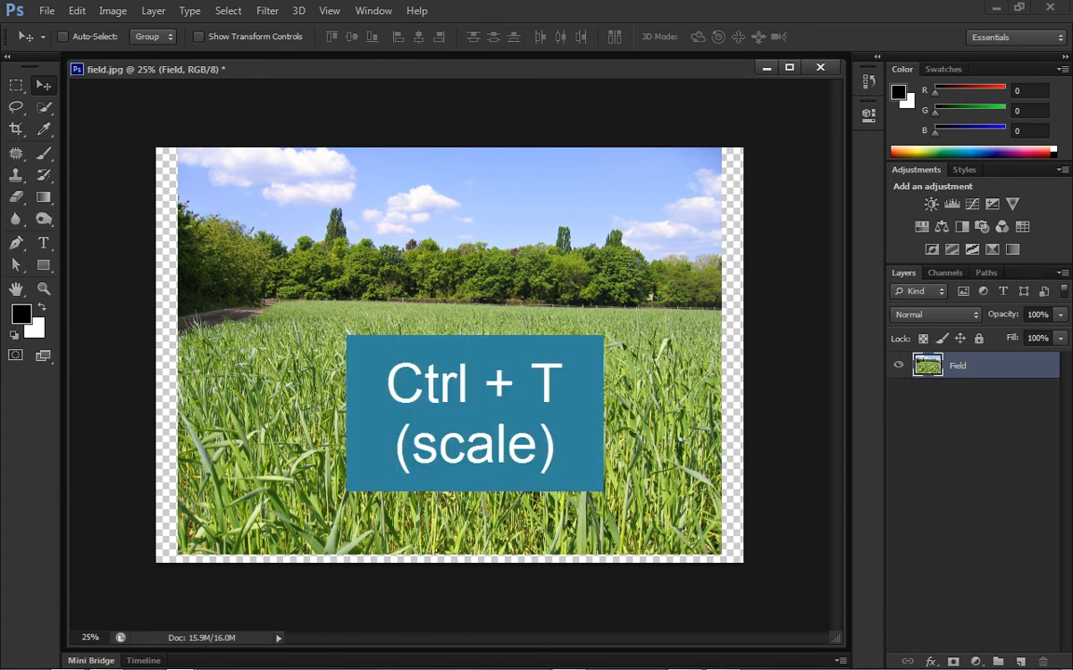
pyautogui.hotkey('ctrl', 't')
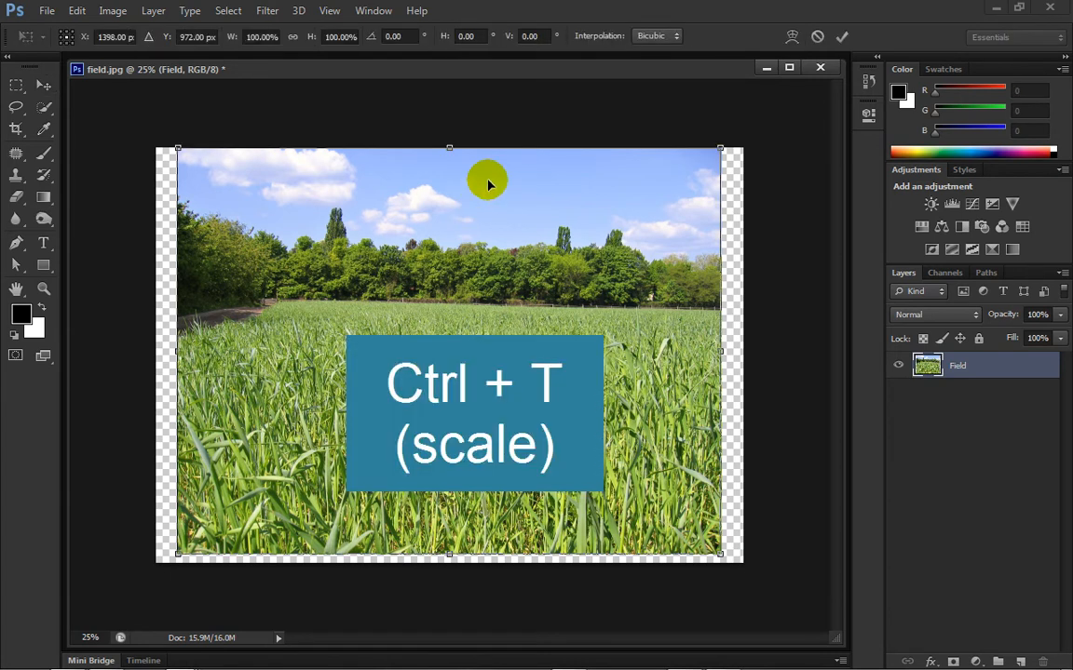
pyautogui.click(78, 11)
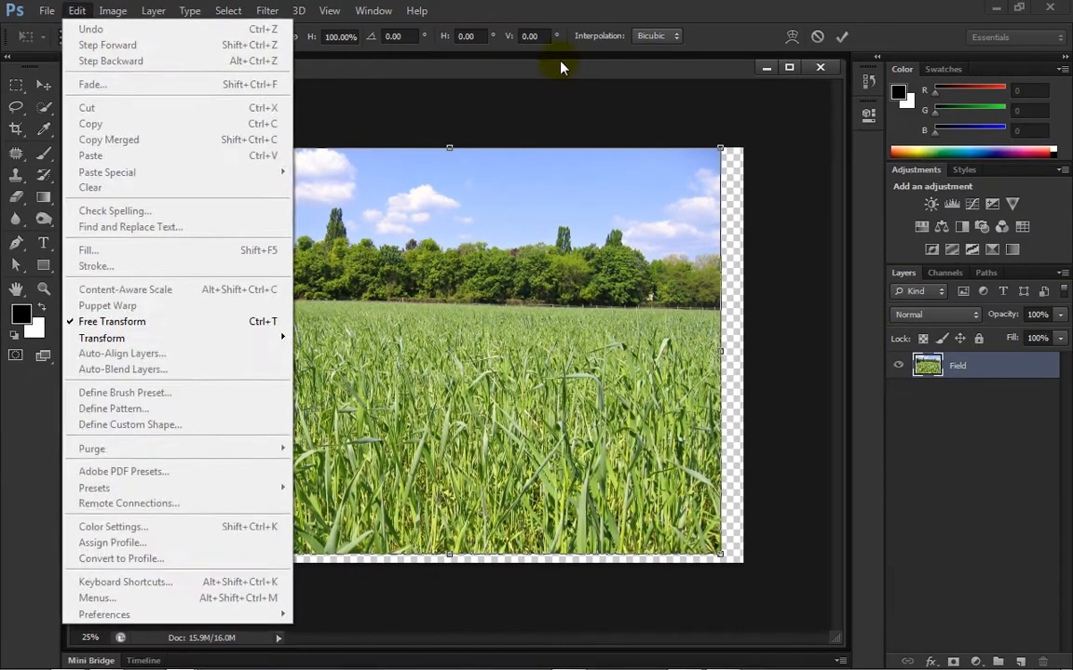
pyautogui.click(551, 69)
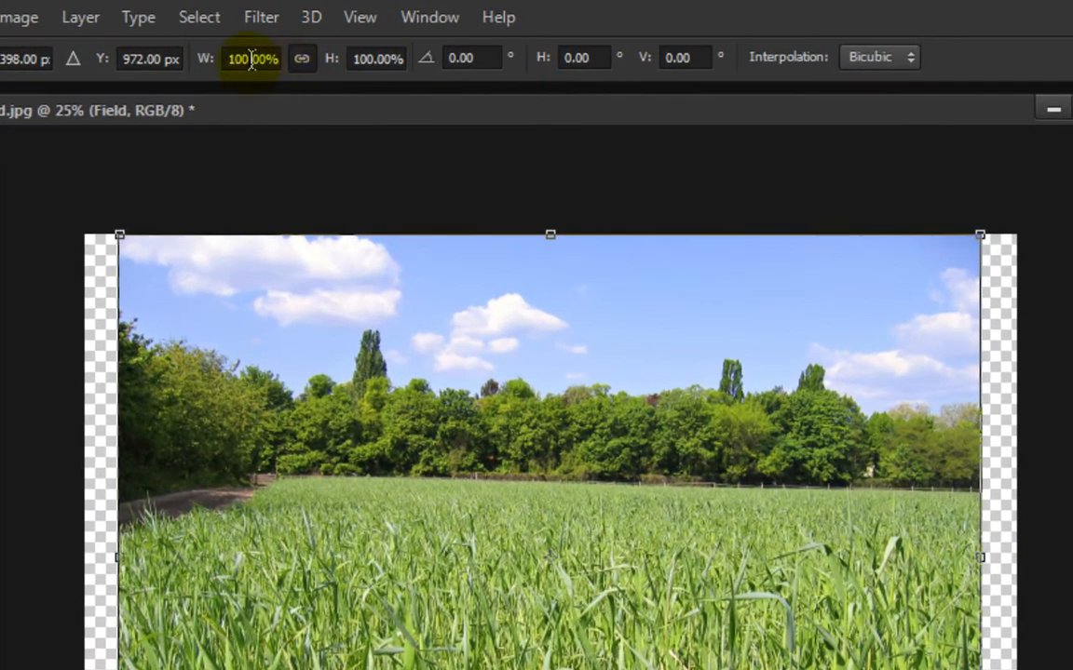
pyautogui.click(231, 60)
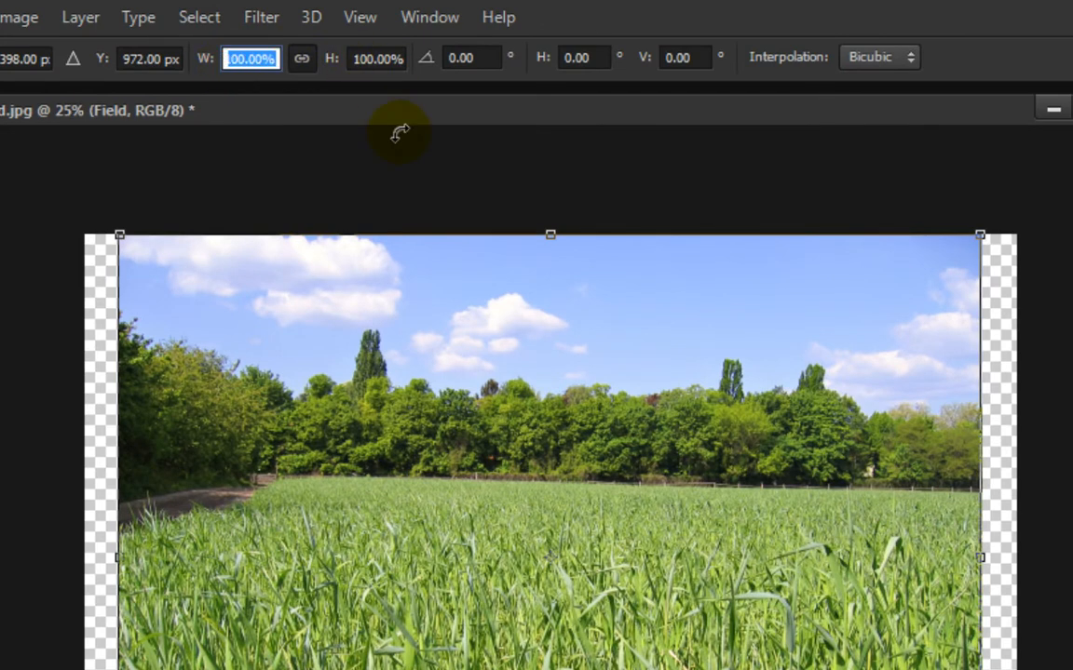
pyautogui.write('80')
# Scale the Field layer proportionally to 90%, apply the transform, and move it straight up to the canvas's top edge.
pyautogui.click(257, 62)
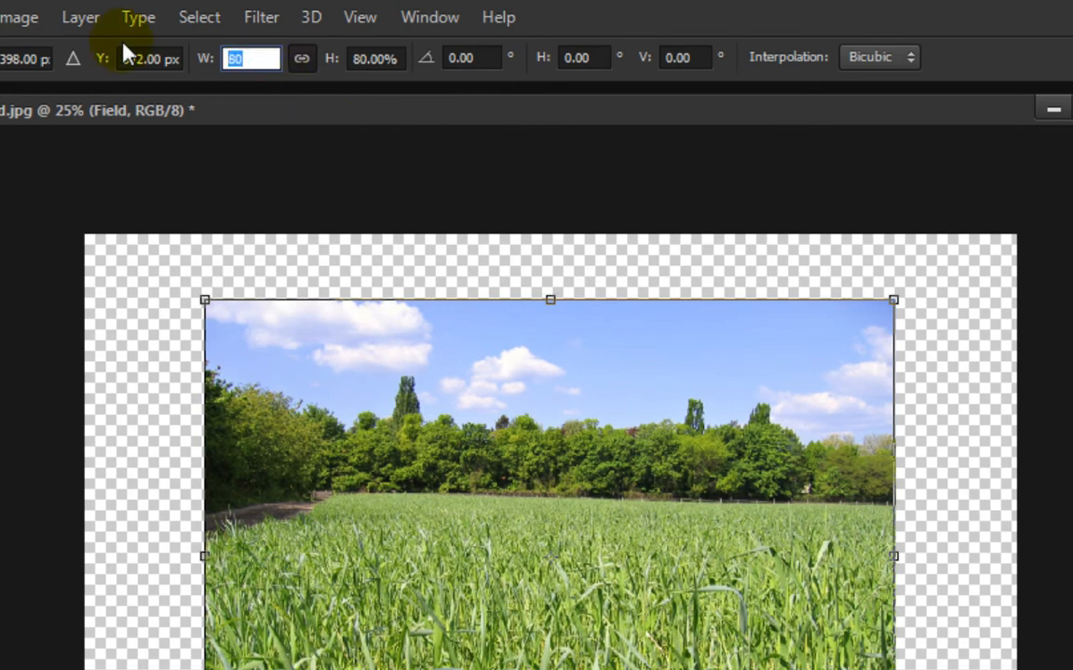
pyautogui.write('90')
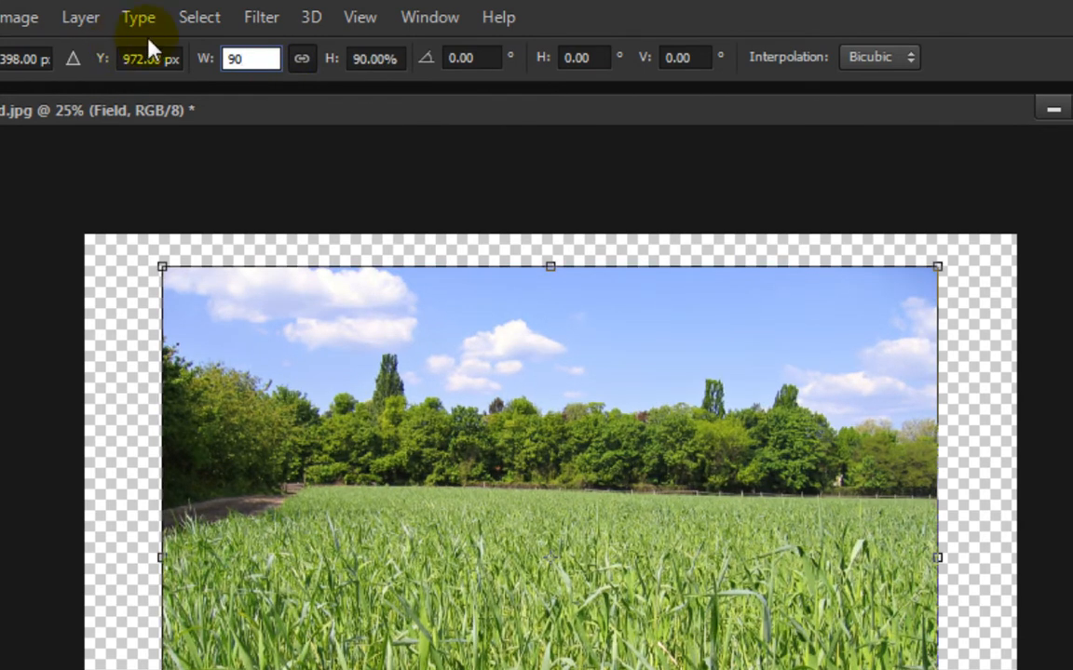
pyautogui.click(251, 64)
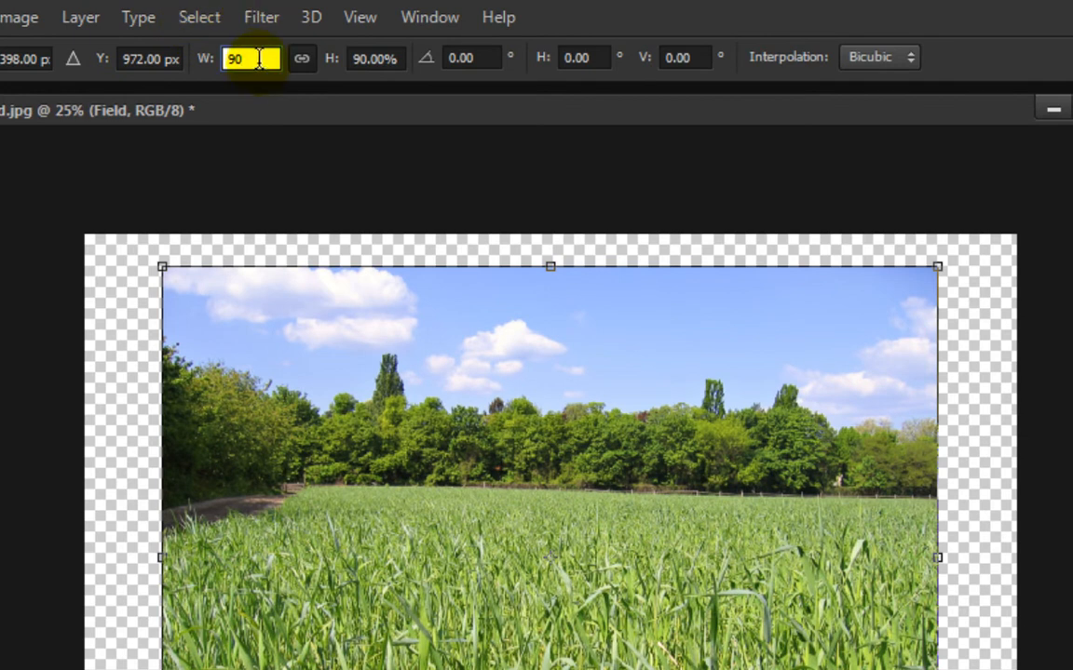
pyautogui.click(302, 58)
pyautogui.click(264, 59)
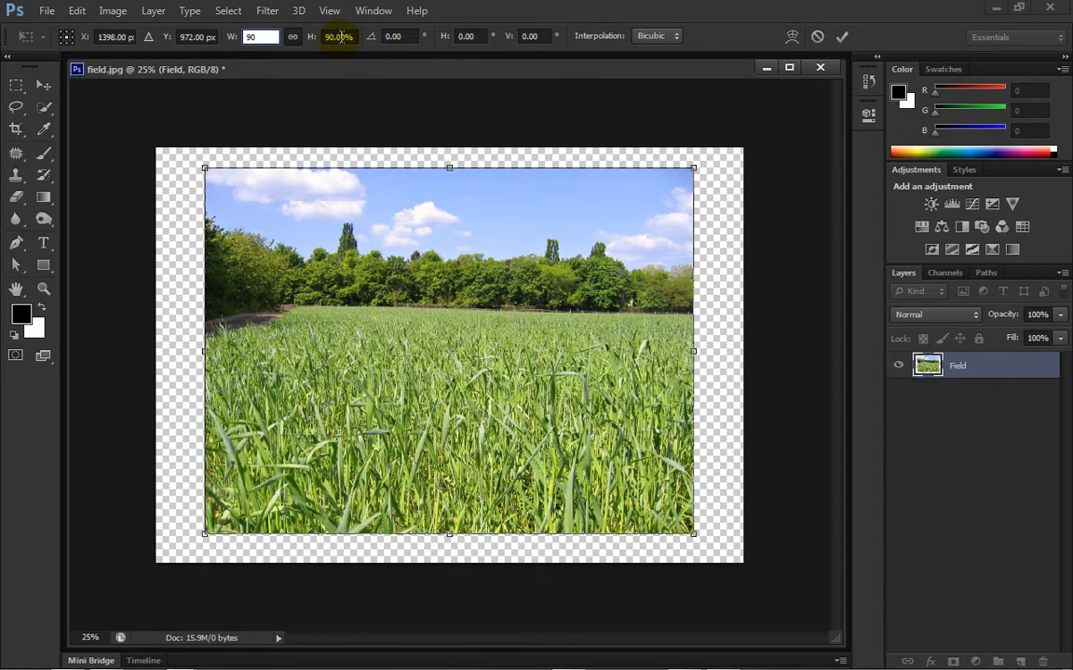
pyautogui.doubleClick(384, 232)
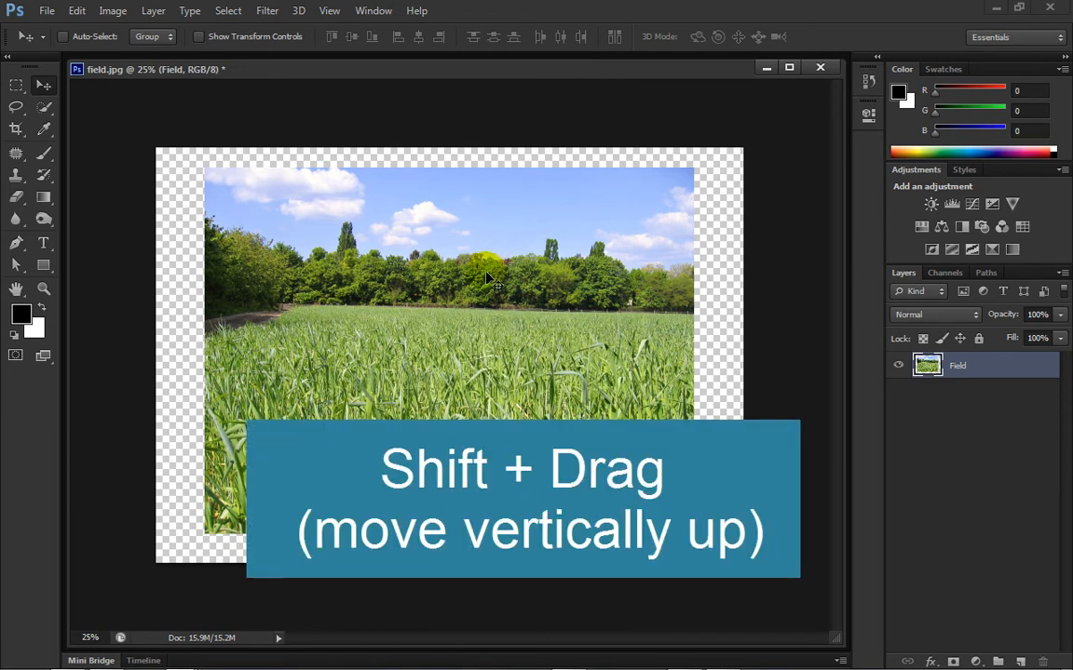
pyautogui.moveTo(486, 277); pyautogui.dragTo(486, 255)
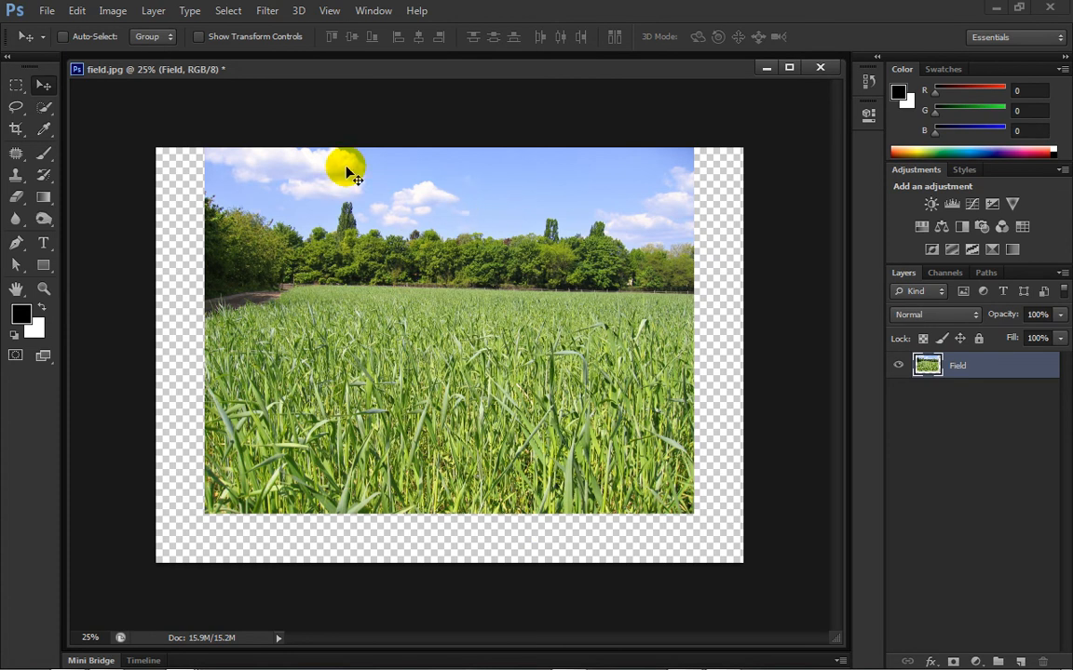
# Make a rectangular marquee selection over the blank left strip and the adjoining part of the photo, down to the photo's lower edge.
pyautogui.click(16, 85)
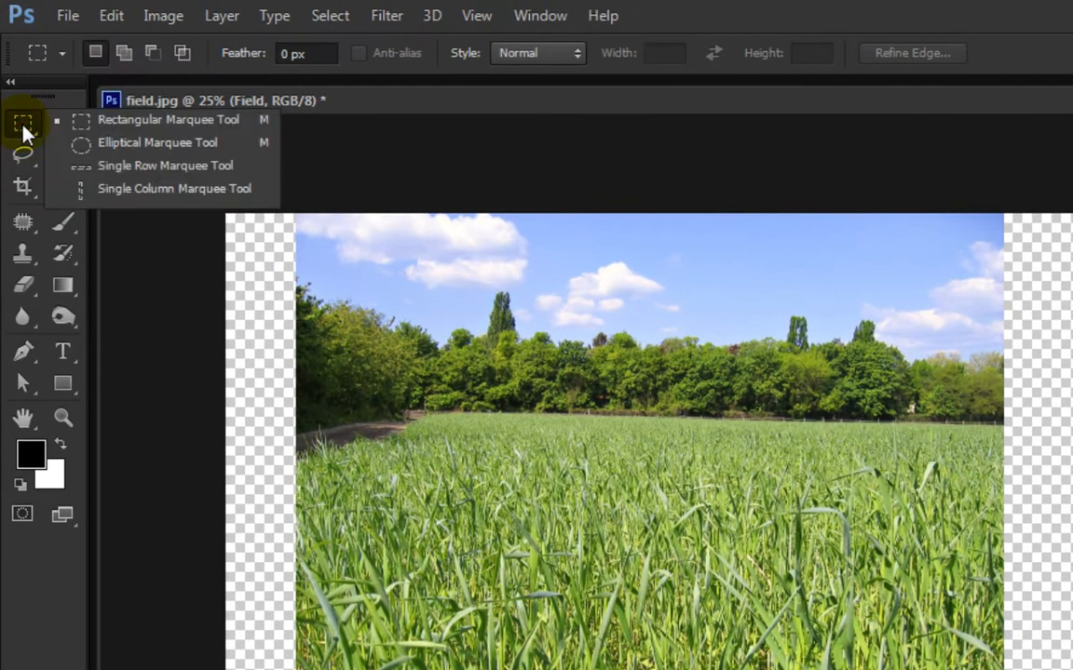
pyautogui.click(121, 120)
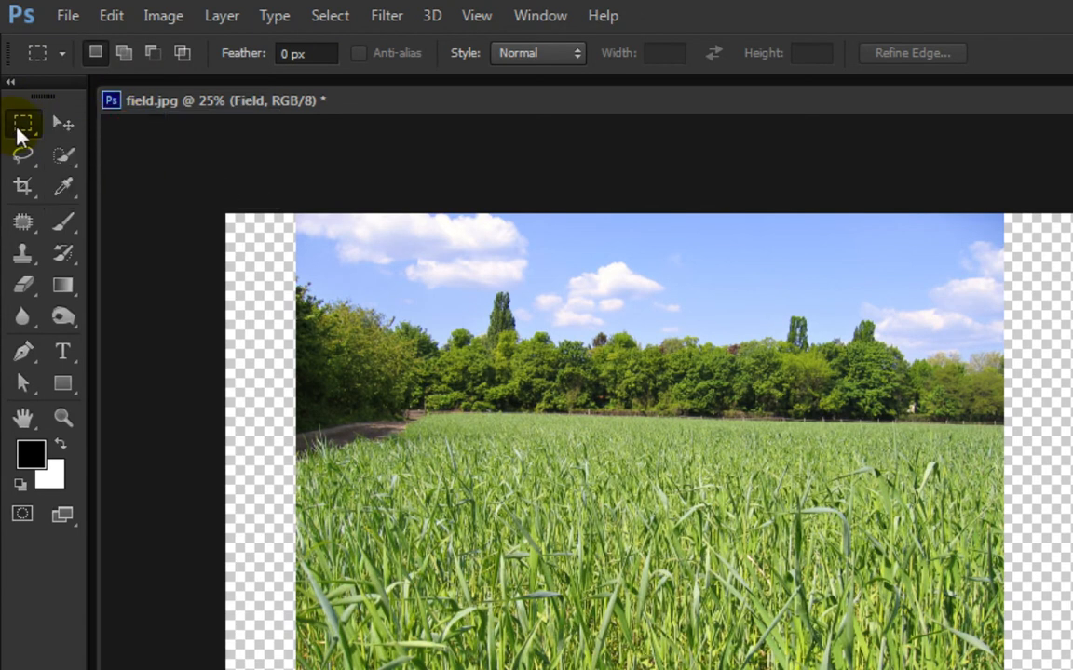
pyautogui.moveTo(171, 182); pyautogui.dragTo(352, 669)
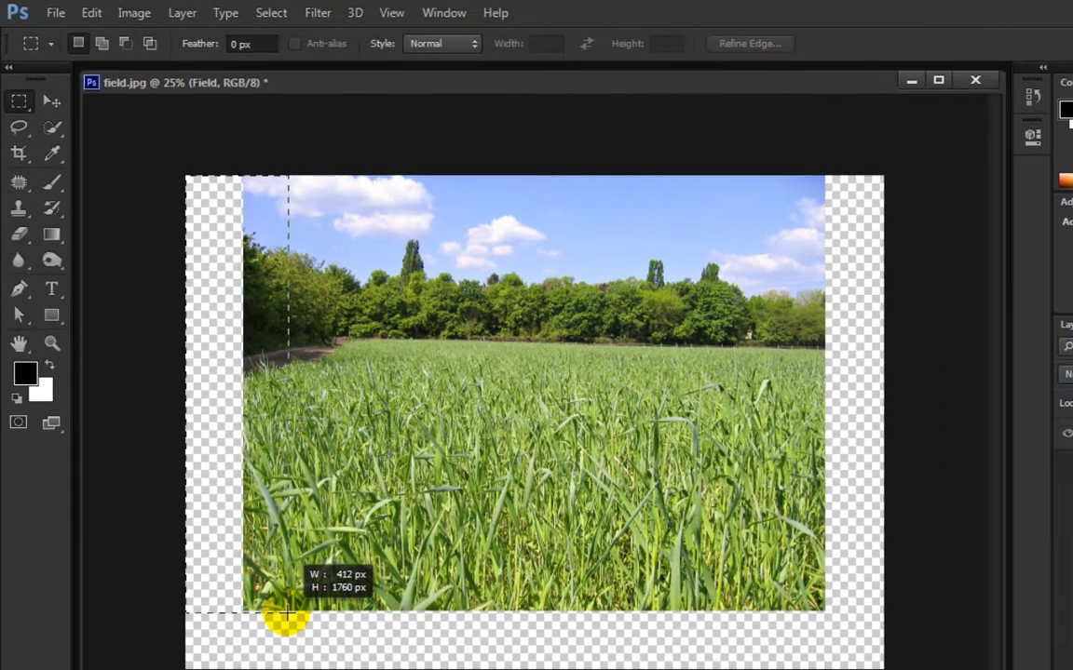
pyautogui.moveTo(287, 612); pyautogui.dragTo(357, 611)
pyautogui.moveTo(300, 511); pyautogui.dragTo(303, 520)
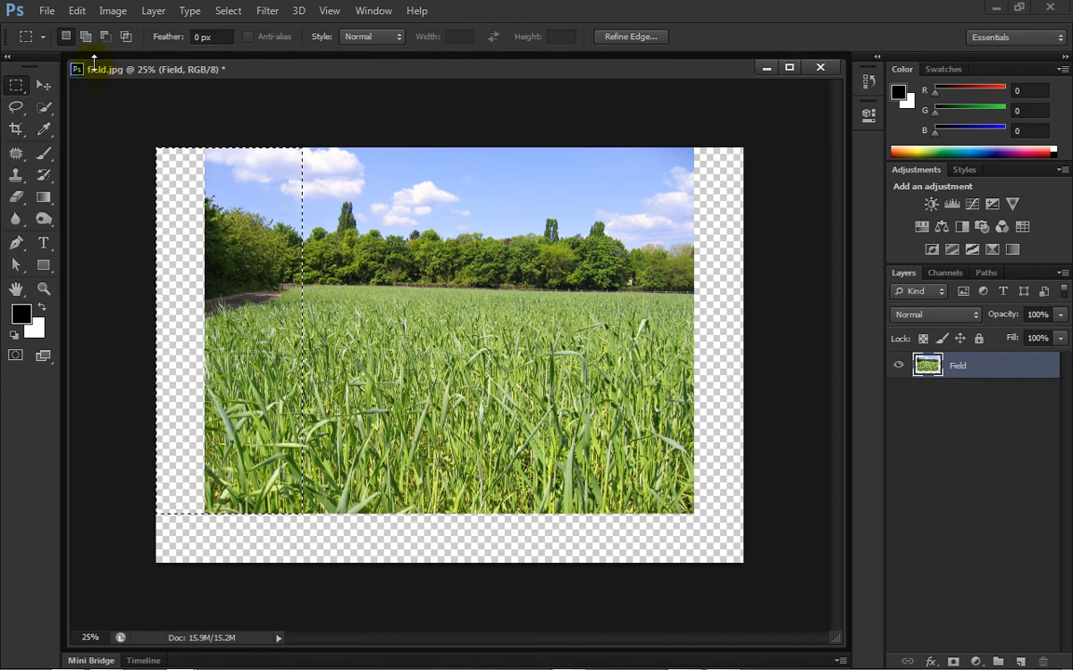
# Fill the selected left strip with Content-Aware contents in Normal mode at 100% opacity, and deselect it.
pyautogui.click(78, 10)
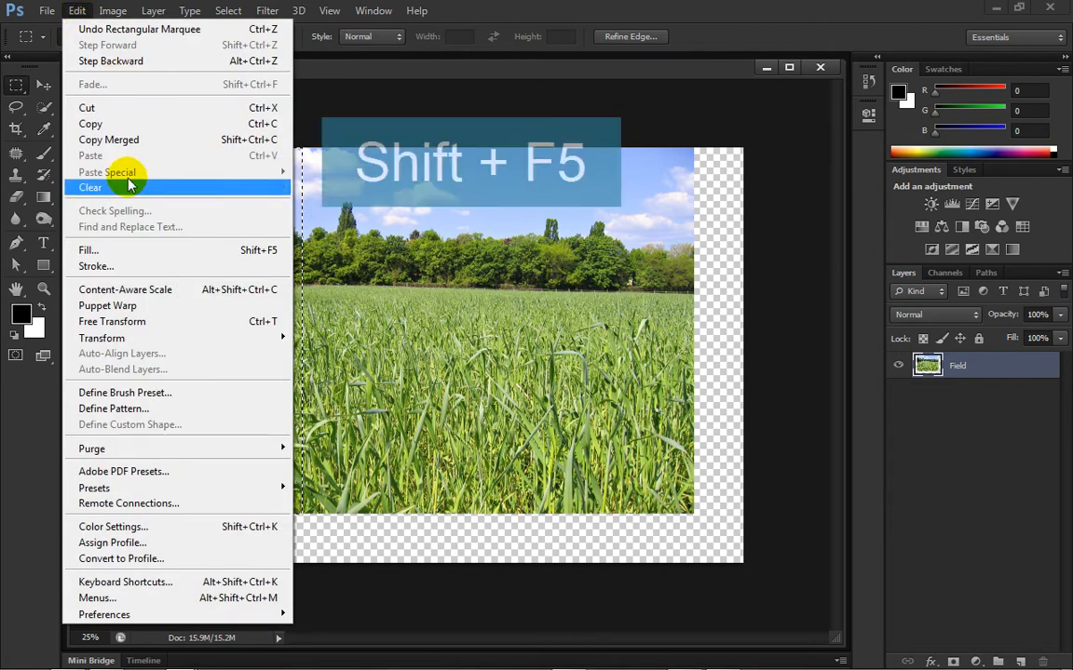
pyautogui.click(276, 260)
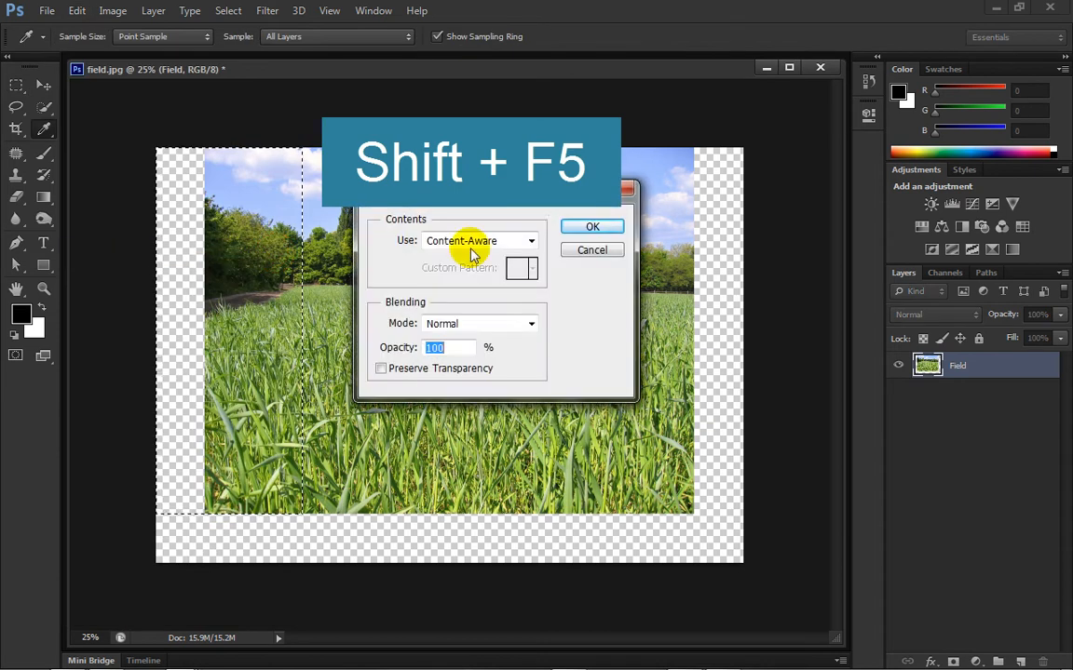
pyautogui.moveTo(514, 189); pyautogui.dragTo(555, 193)
pyautogui.click(573, 240)
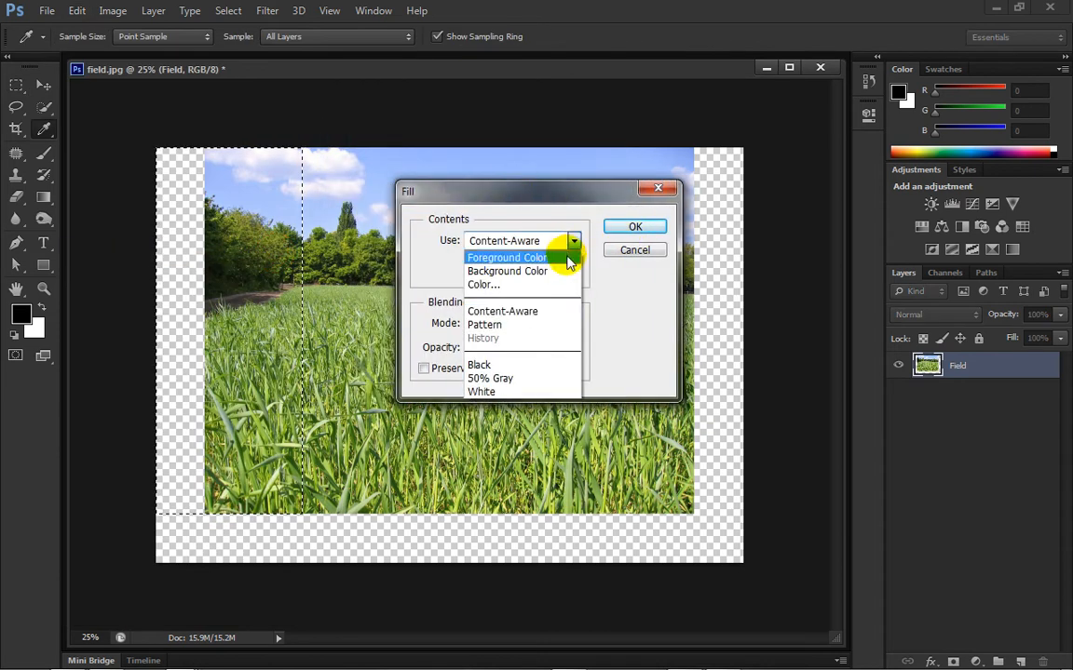
pyautogui.click(567, 253)
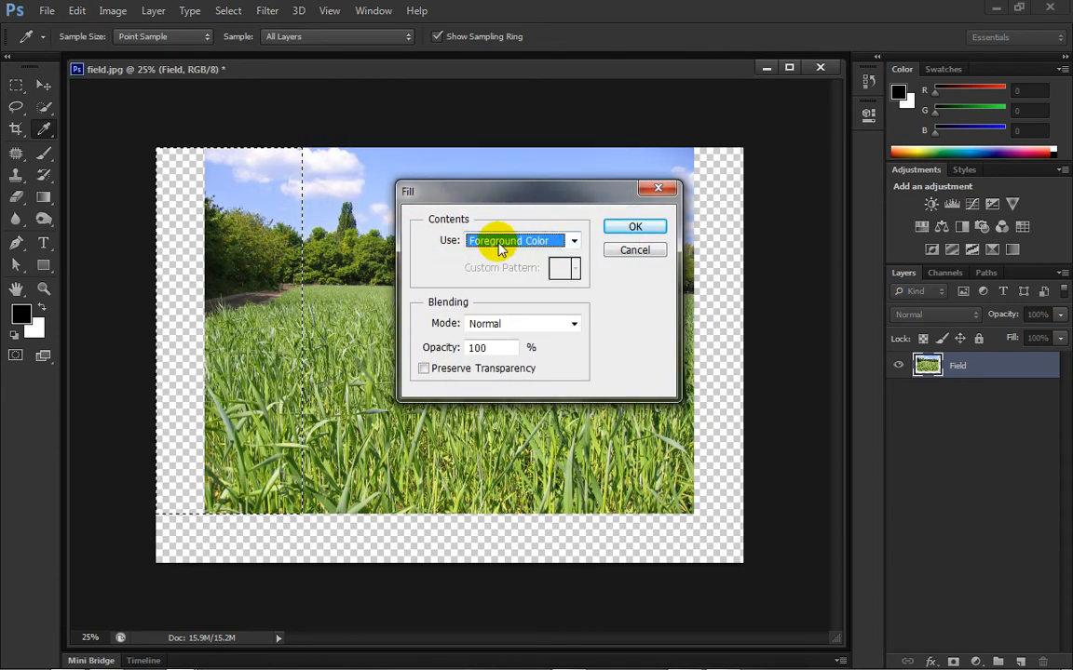
pyautogui.click(573, 242)
pyautogui.click(550, 312)
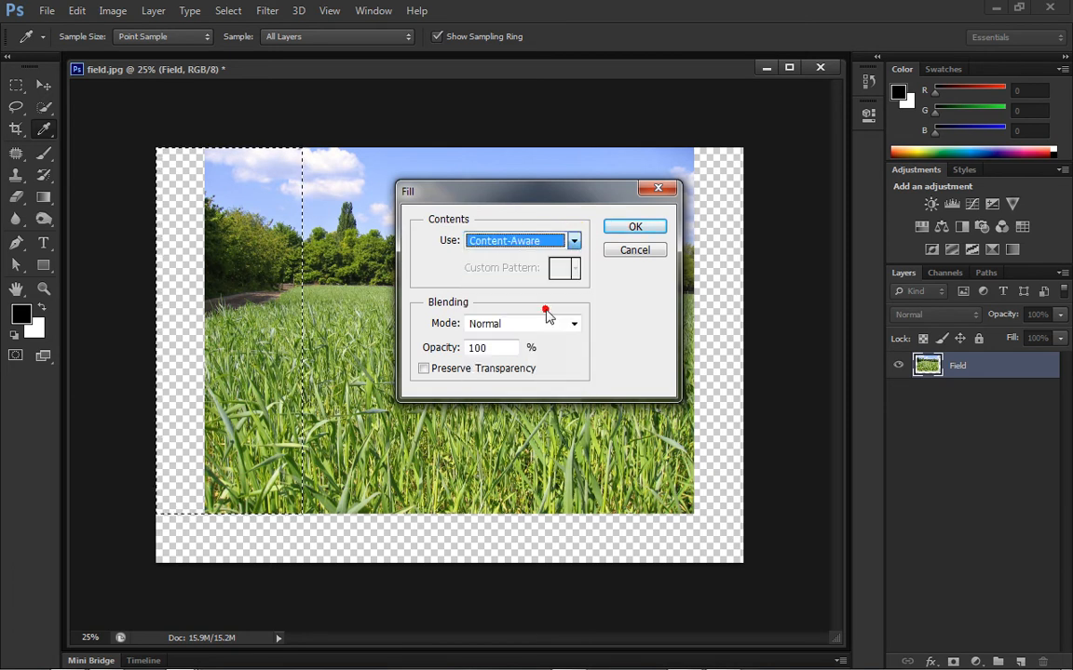
pyautogui.click(633, 229)
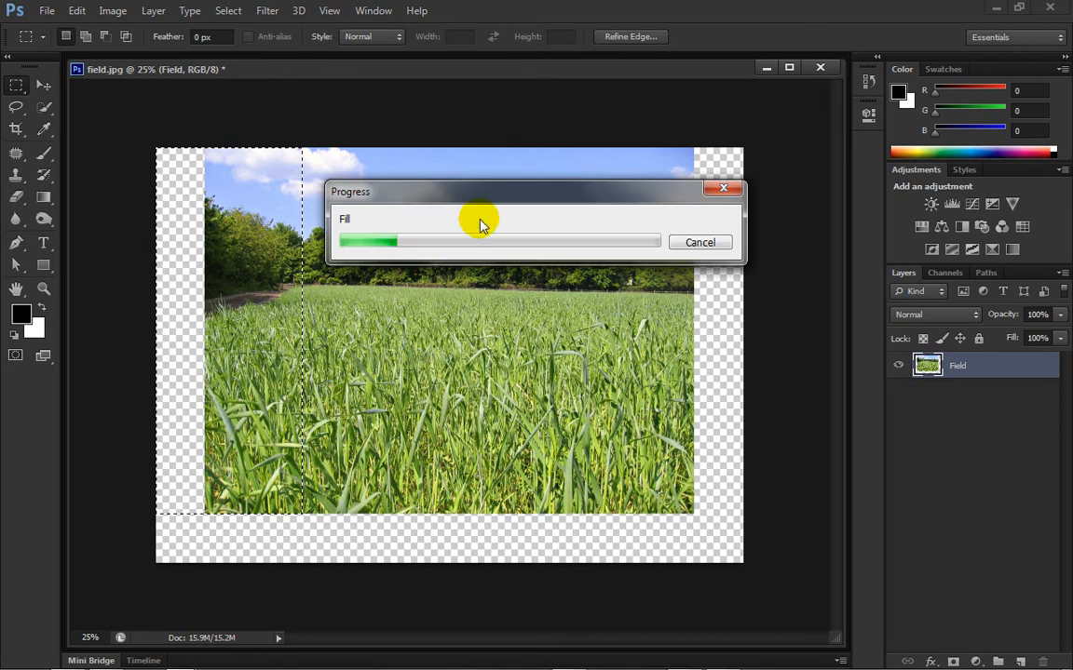
pyautogui.moveTo(515, 198); pyautogui.dragTo(447, 183)
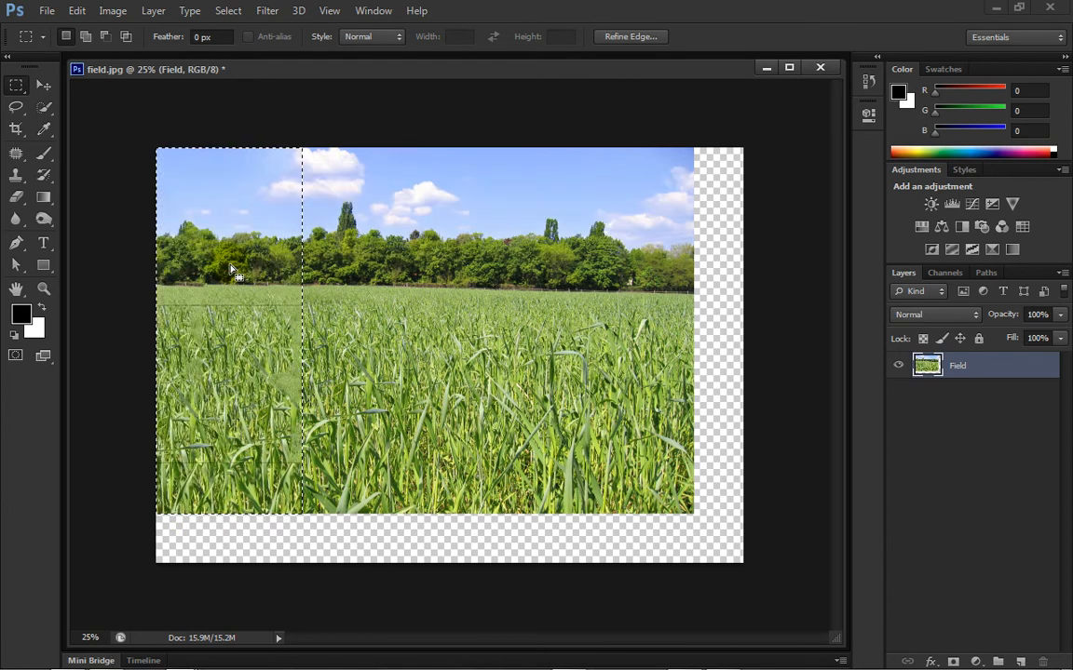
pyautogui.hotkey('ctrl', 'd')
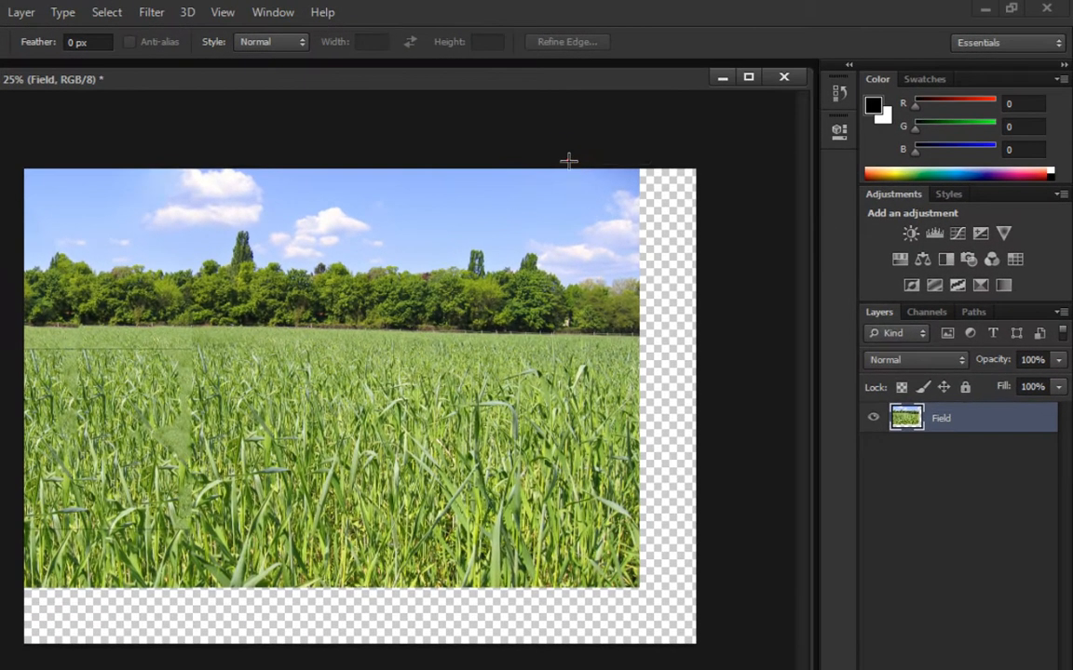
# Marquee-select the blank right strip with the adjoining photo edge, fill it with Content-Aware contents in Normal mode at 100% opacity, and deselect it.
pyautogui.moveTo(631, 139); pyautogui.dragTo(752, 420)
pyautogui.moveTo(706, 480); pyautogui.dragTo(723, 465)
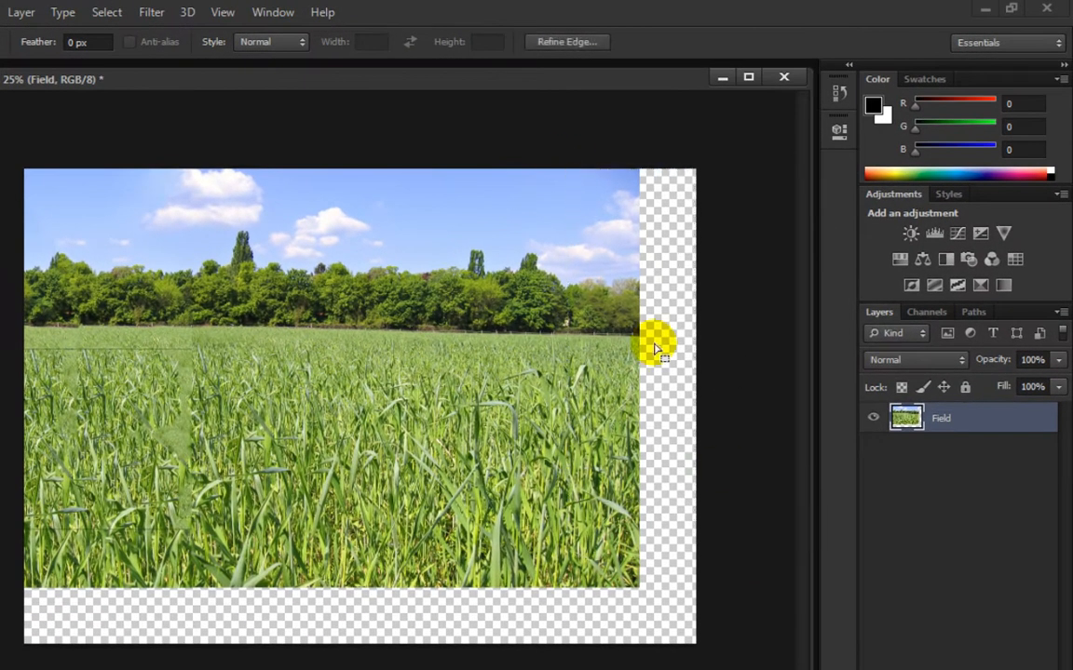
pyautogui.moveTo(619, 302); pyautogui.dragTo(765, 588)
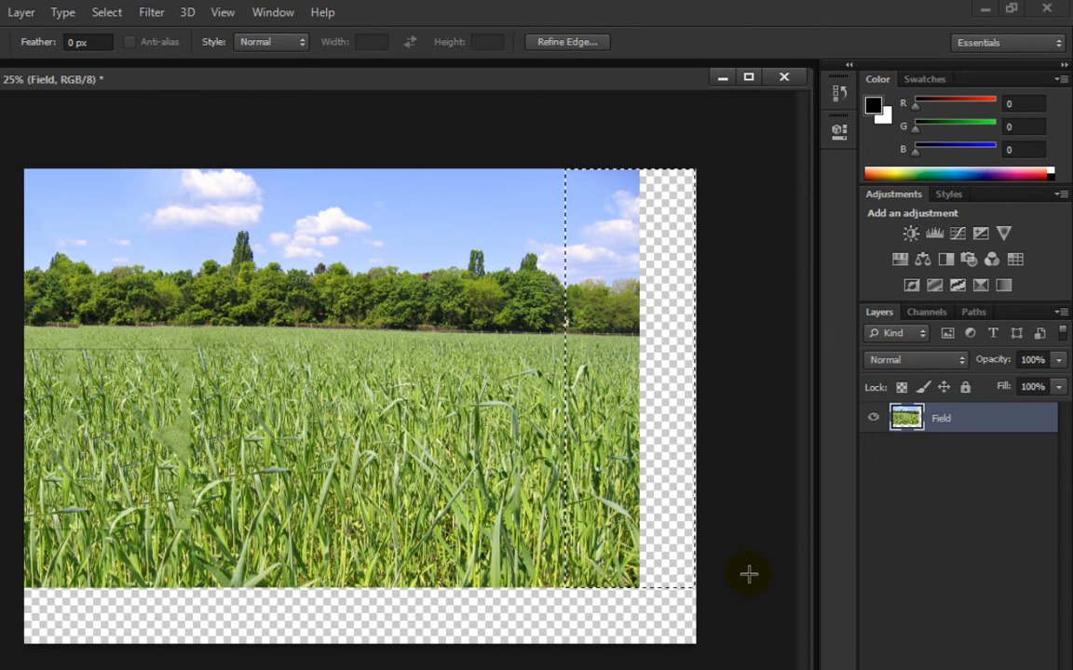
pyautogui.hotkey('shift', 'F5')
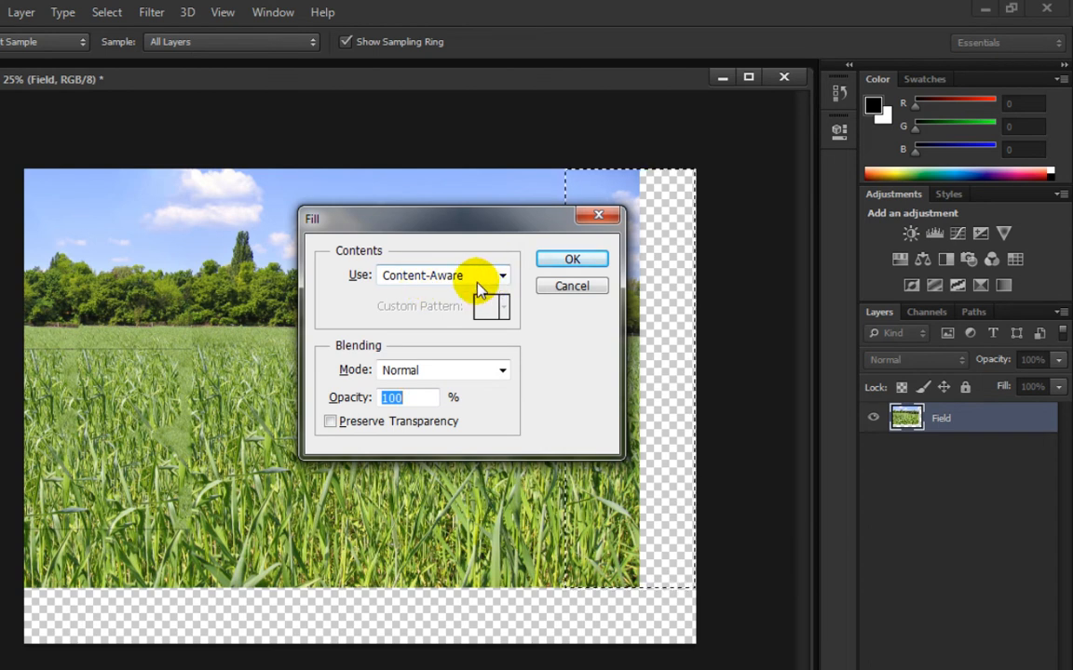
pyautogui.click(589, 258)
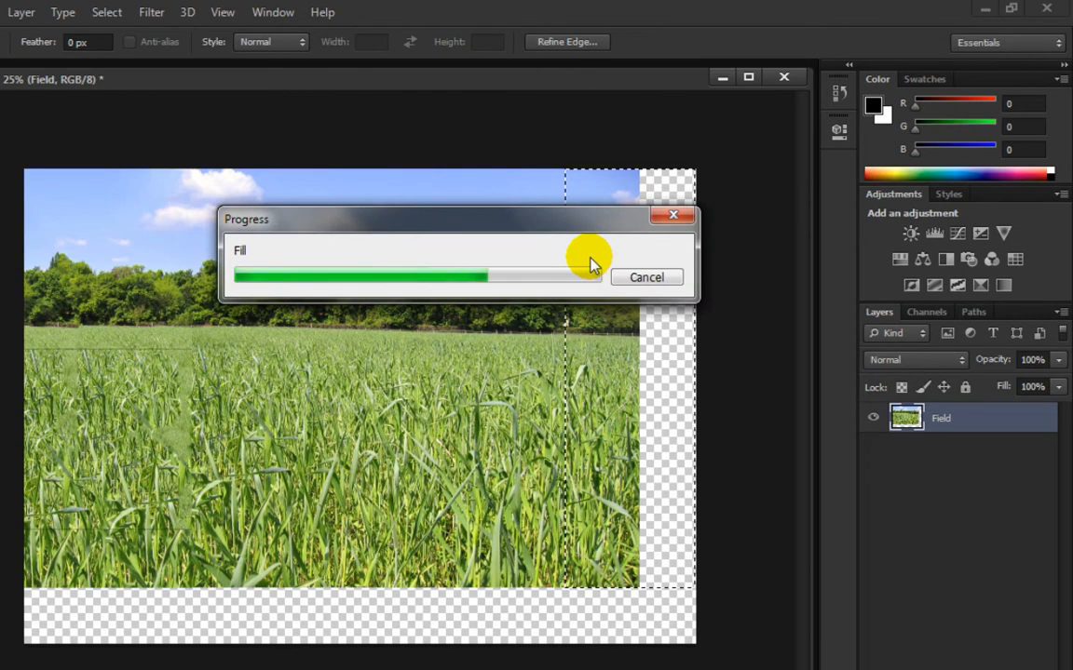
pyautogui.moveTo(446, 220); pyautogui.dragTo(343, 238)
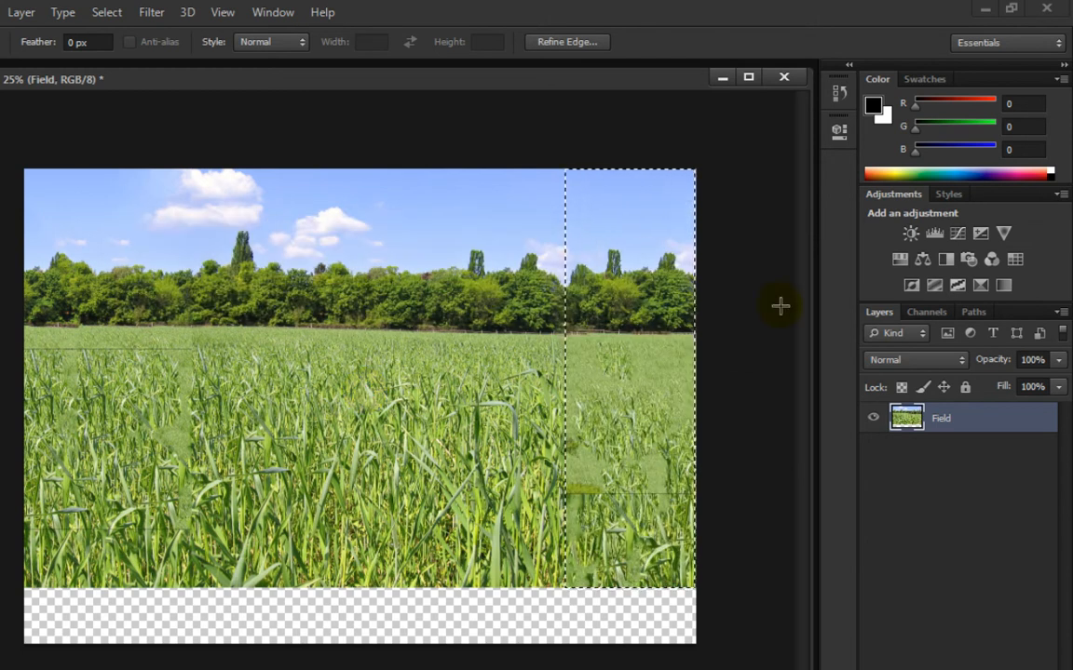
pyautogui.click(490, 209)
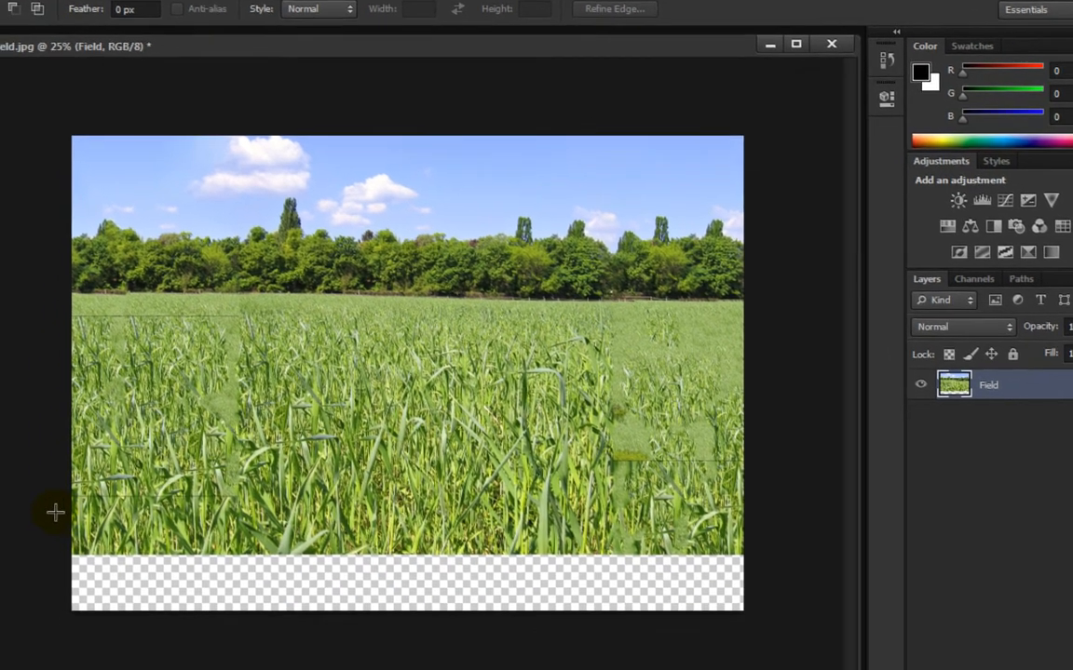
# Marquee-select the blank bottom strip with the photo's lower edge and fill it with Content-Aware contents in Normal mode at 100% opacity.
pyautogui.moveTo(8, 543); pyautogui.dragTo(726, 651)
pyautogui.moveTo(803, 596); pyautogui.dragTo(808, 600)
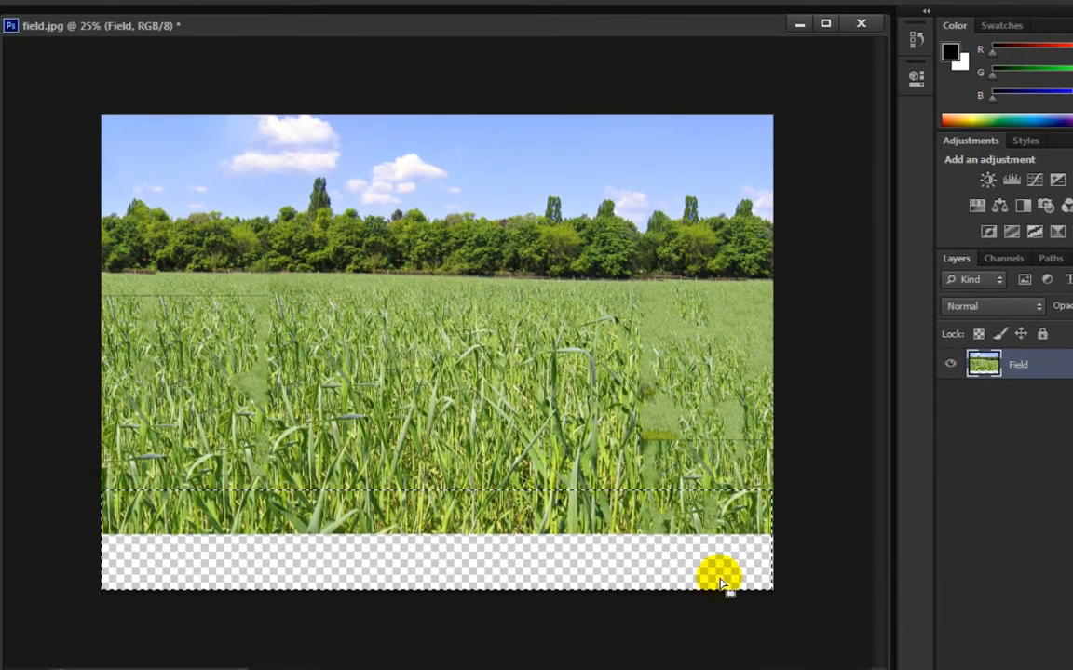
pyautogui.hotkey('shift', 'F5')
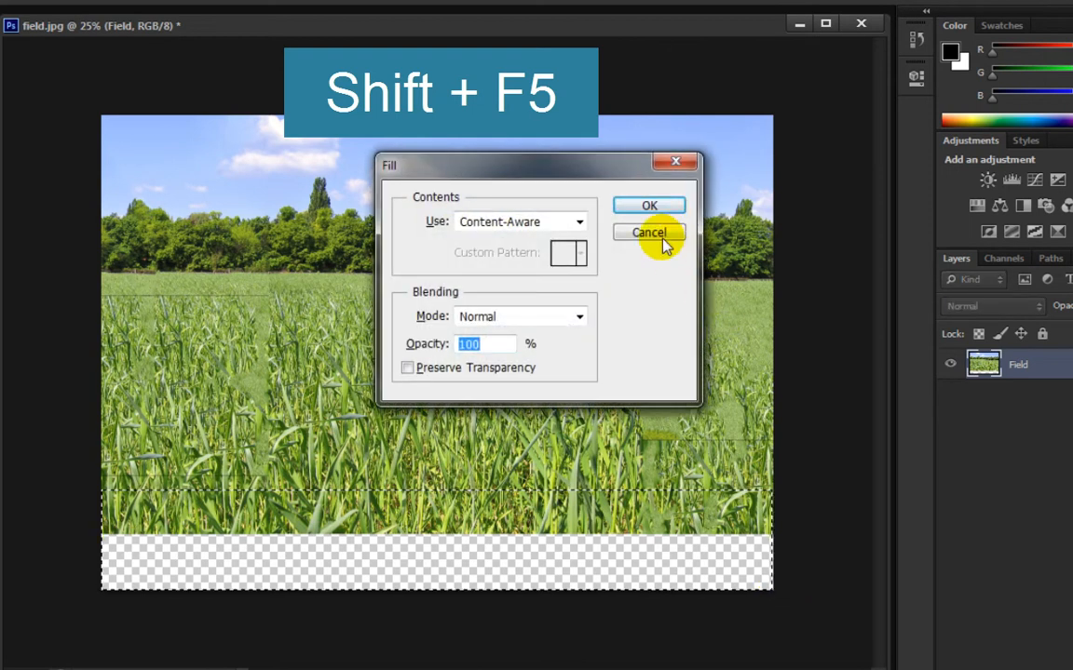
pyautogui.click(639, 206)
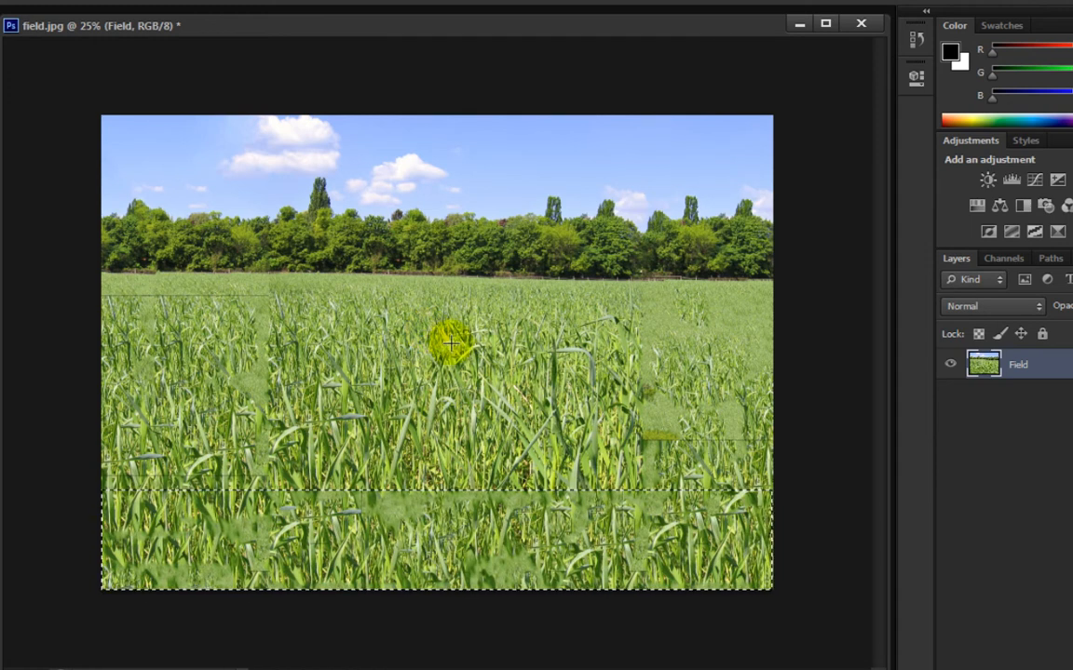
# Examine the fill seams and repeated patches in the right and lower parts of the field up close.
pyautogui.press('z')
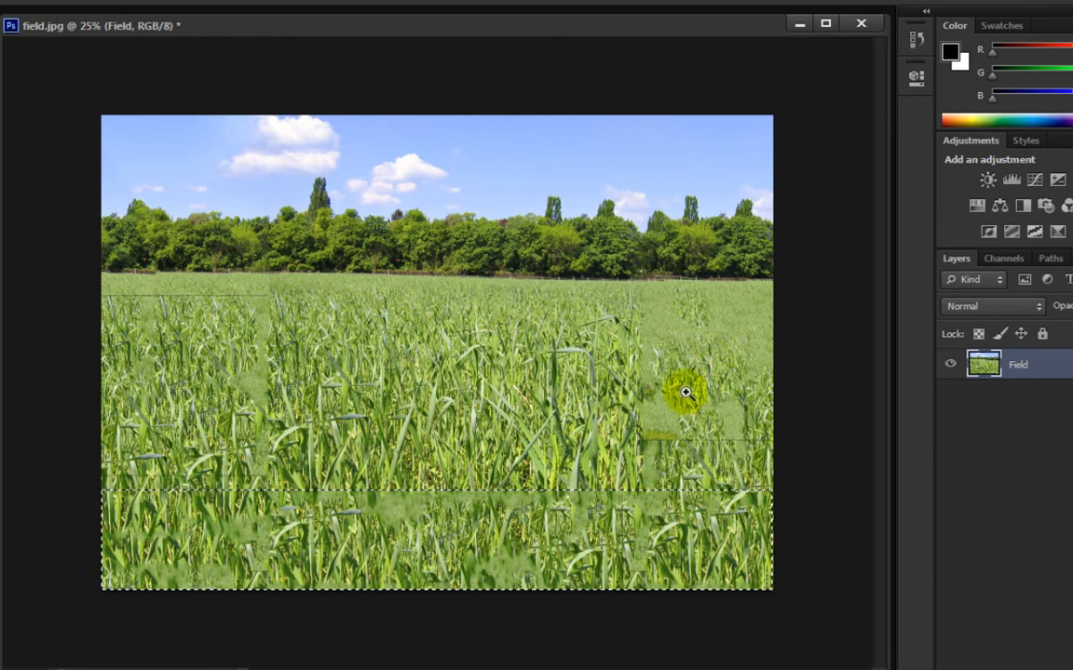
pyautogui.press('v')
pyautogui.press('z')
pyautogui.click(671, 419)
pyautogui.click(673, 419)
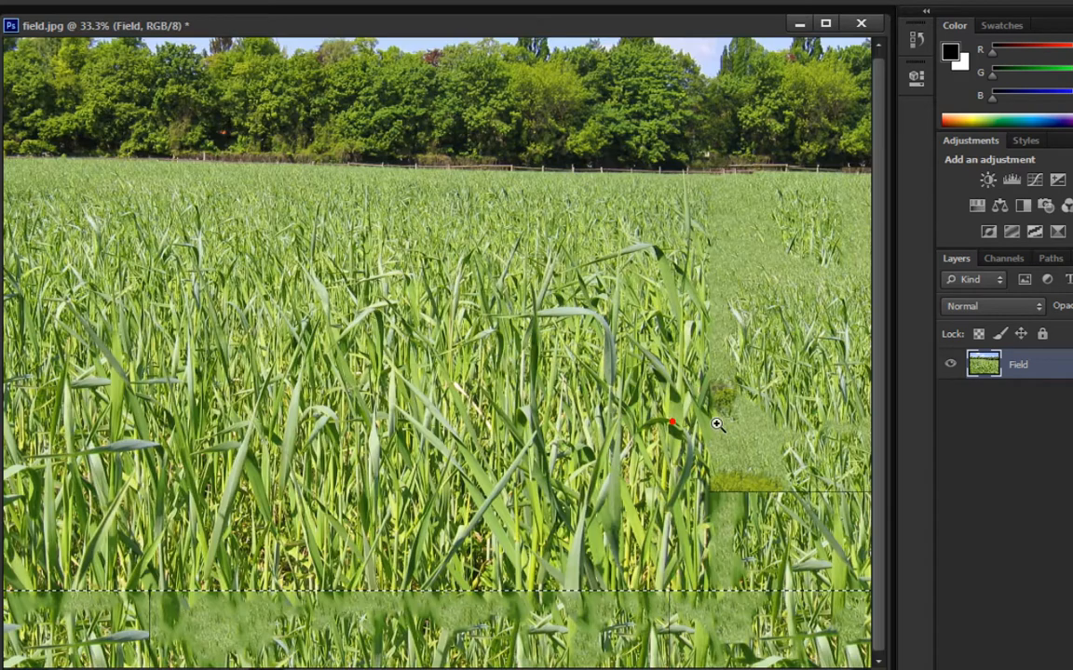
pyautogui.click(774, 437)
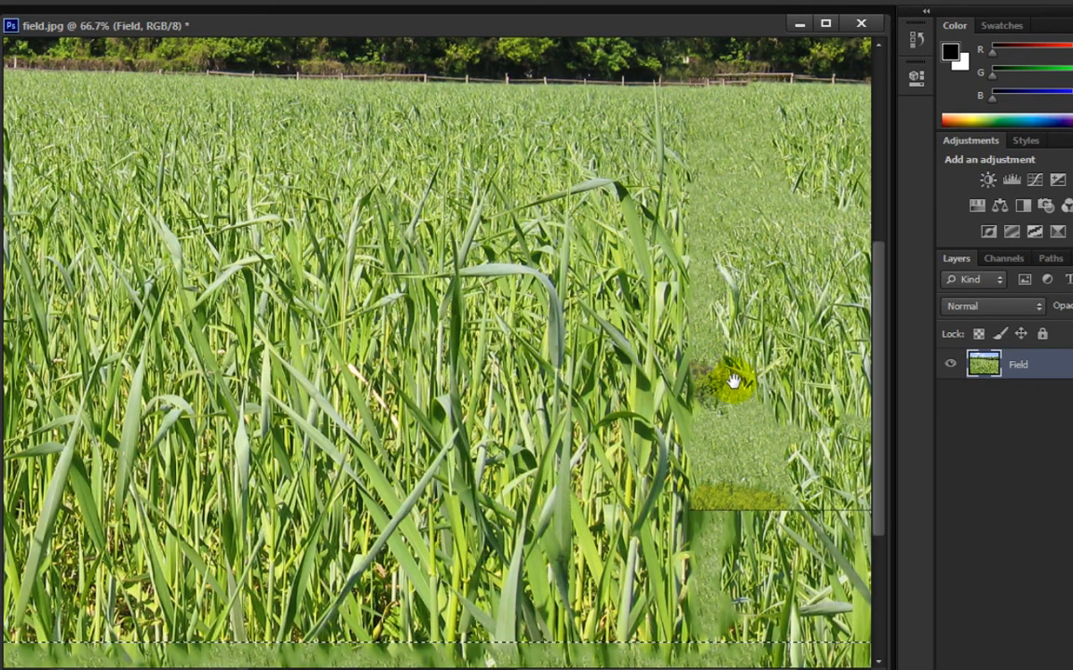
pyautogui.moveTo(780, 440); pyautogui.dragTo(577, 284)
pyautogui.moveTo(673, 355); pyautogui.dragTo(305, 350)
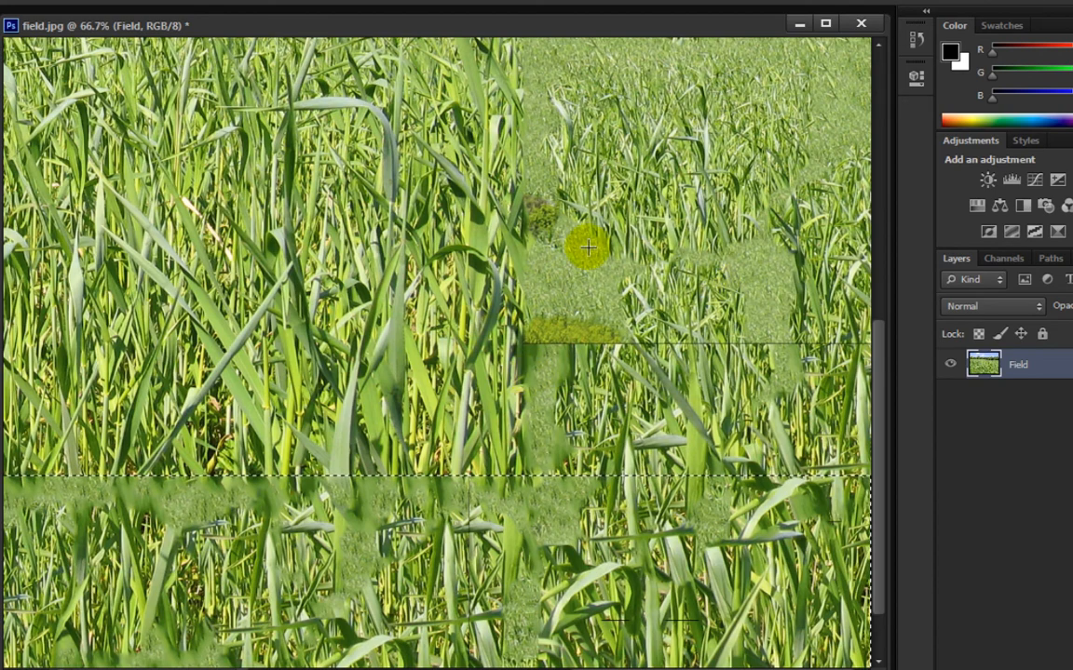
pyautogui.keyDown('alt'); pyautogui.click(637, 271); pyautogui.keyUp('alt')
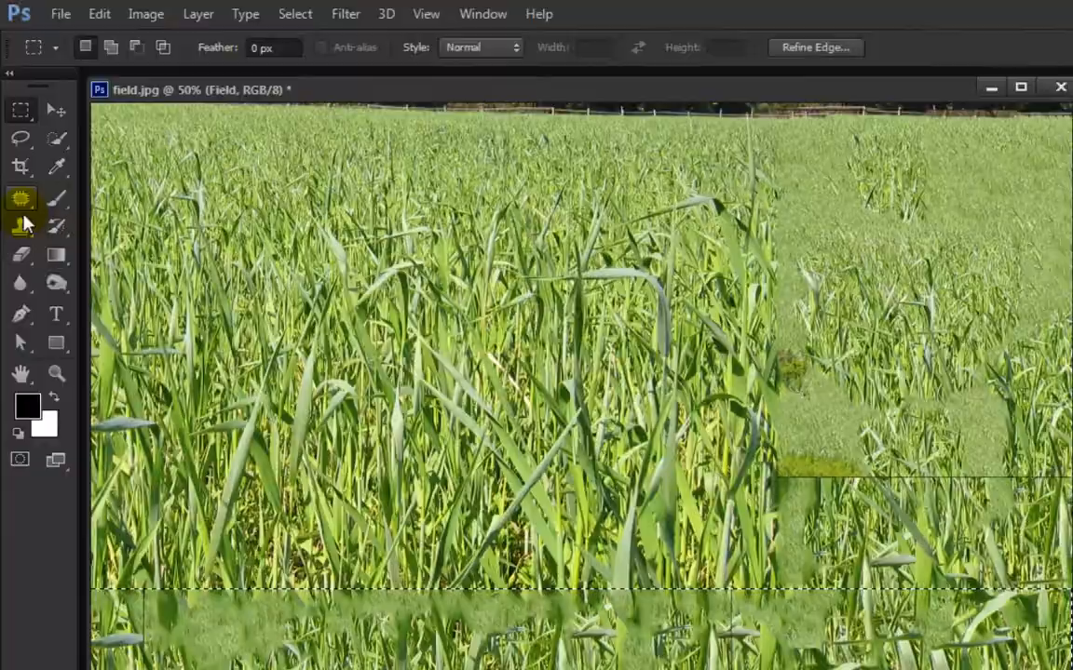
# Activate the Clone Stamp Tool and deselect the bottom strip.
pyautogui.click(21, 226)
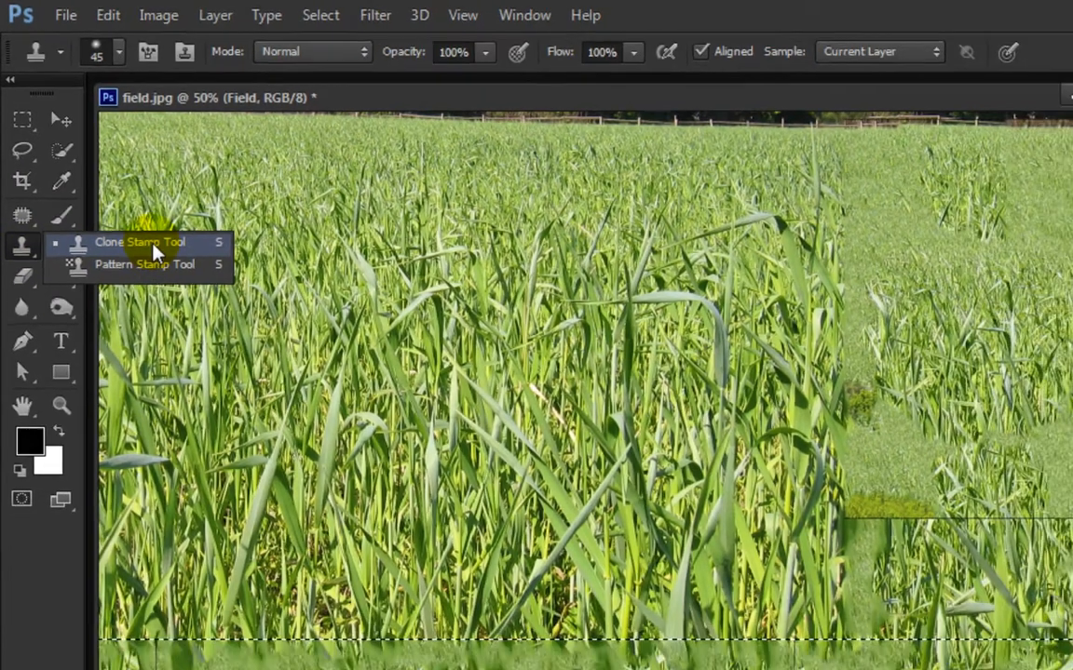
pyautogui.click(140, 273)
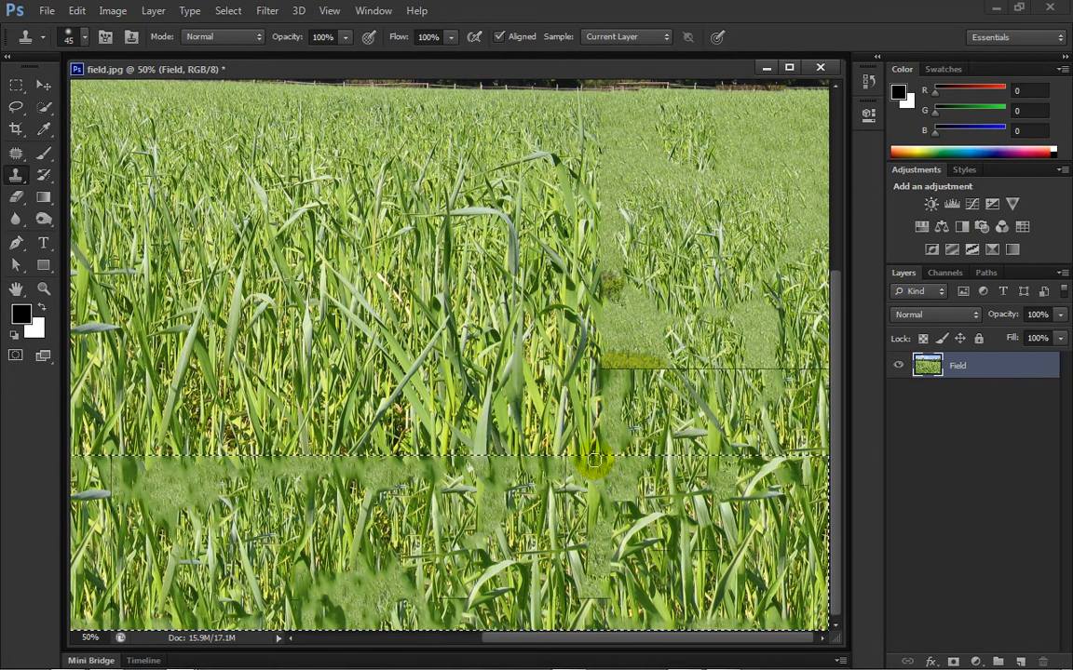
pyautogui.hotkey('ctrl', 'd')
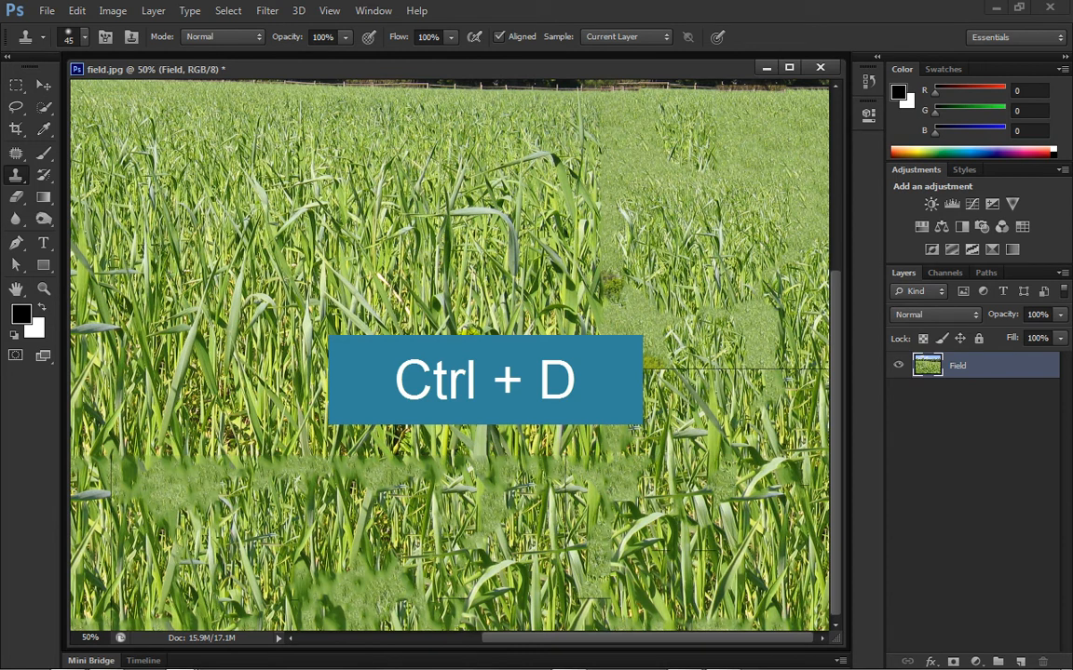
pyautogui.click(228, 11)
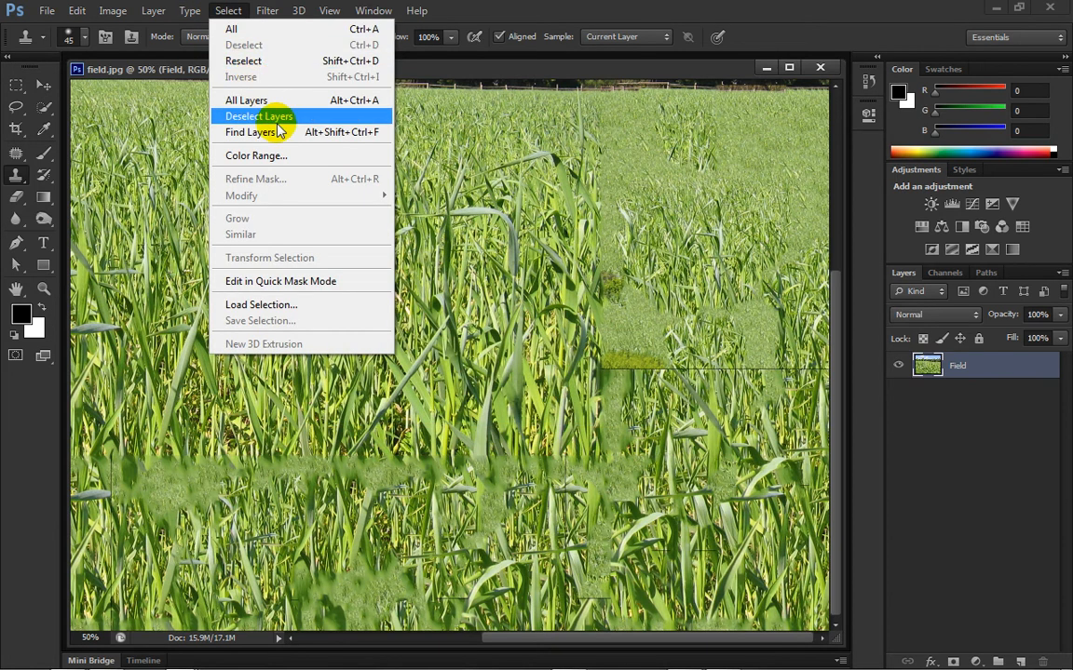
pyautogui.click(244, 29)
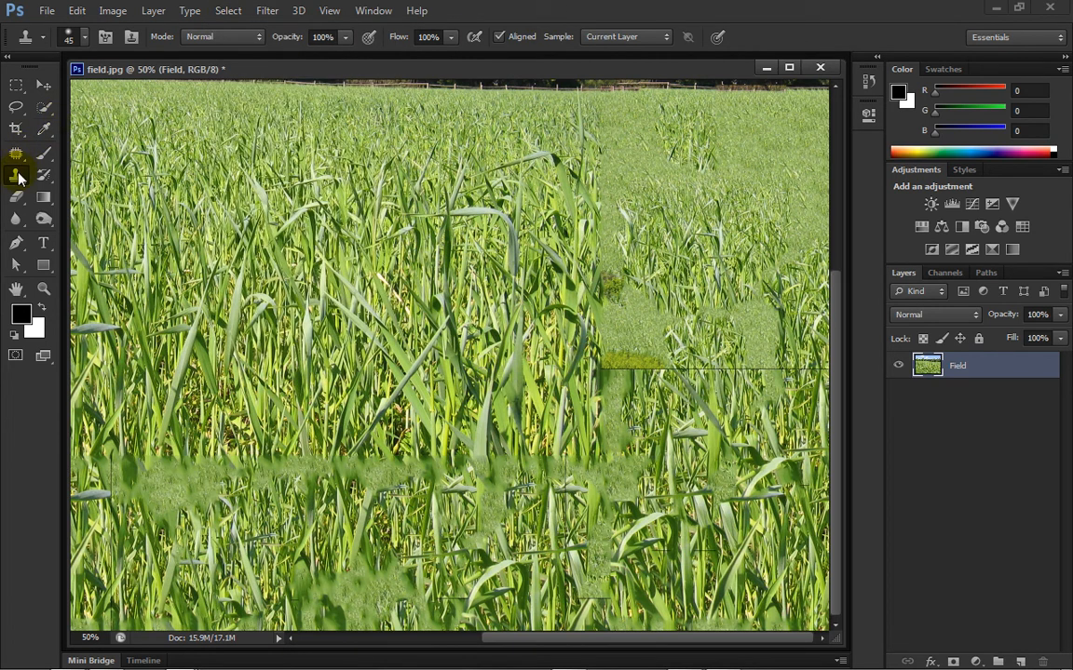
pyautogui.click(17, 175)
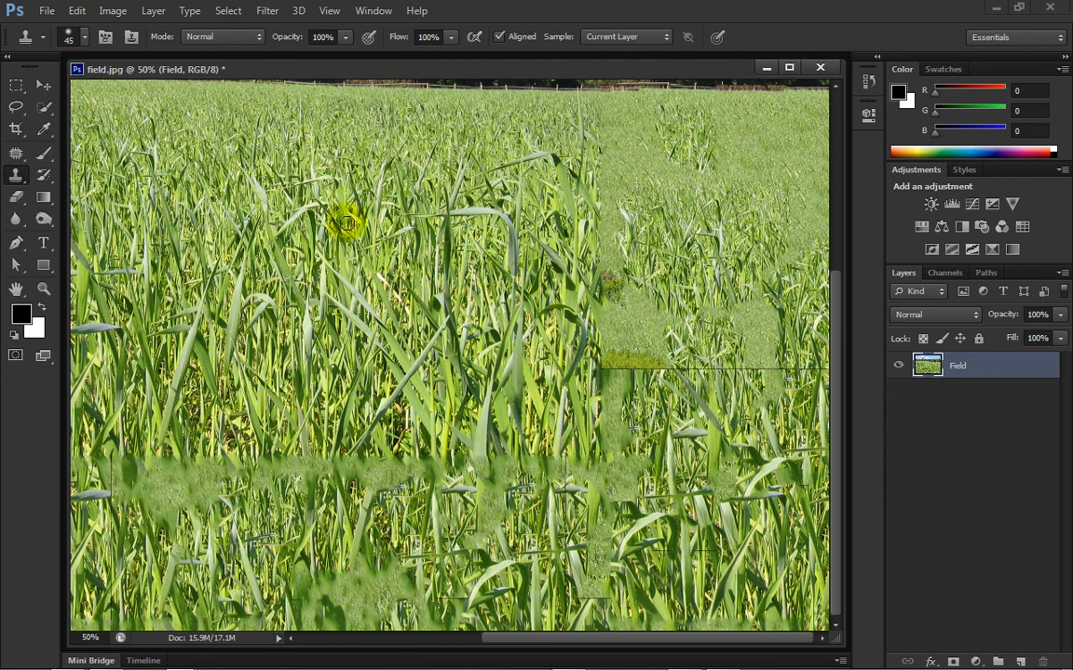
# Set the Clone Stamp brush size to 150 px.
pyautogui.scroll(5, 450, 187)
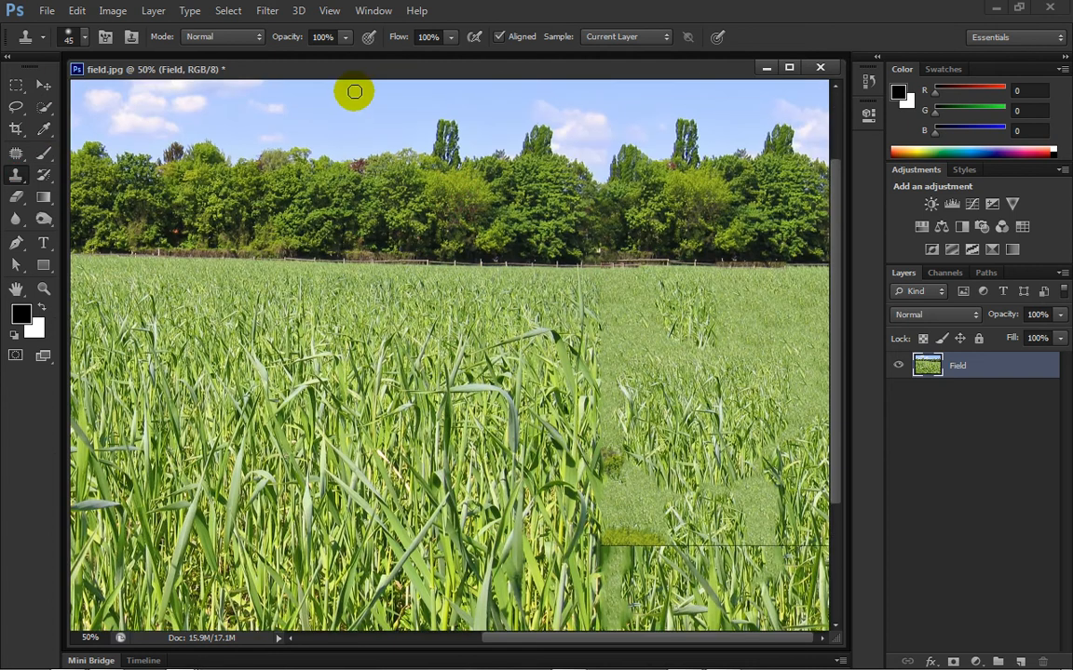
pyautogui.moveTo(400, 142); pyautogui.dragTo(402, 245)
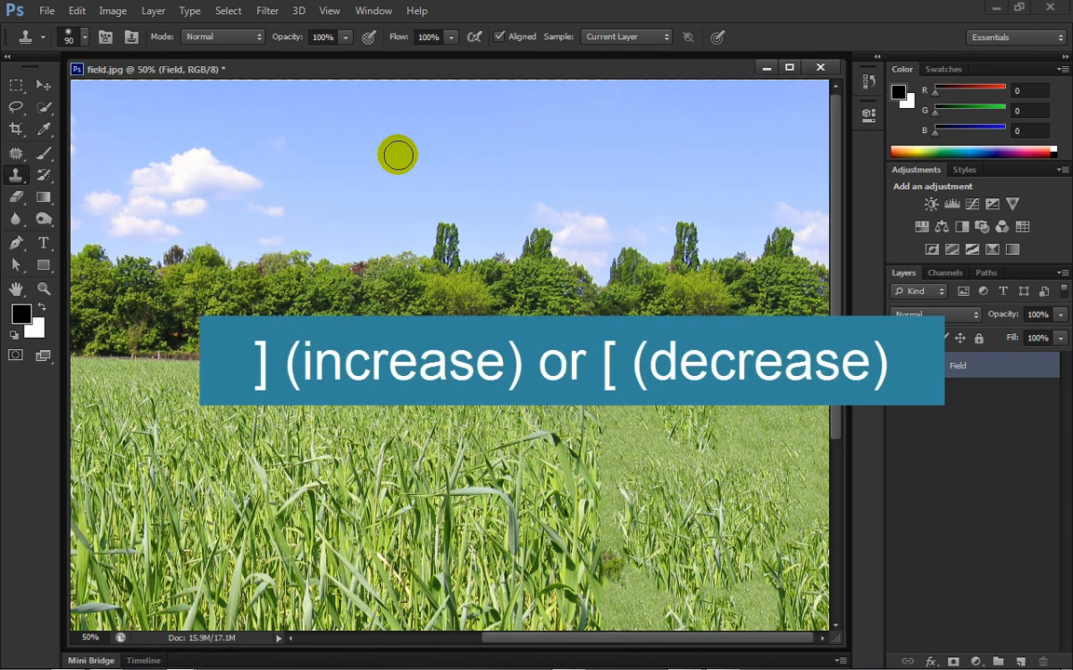
pyautogui.press(']')
pyautogui.press(']')
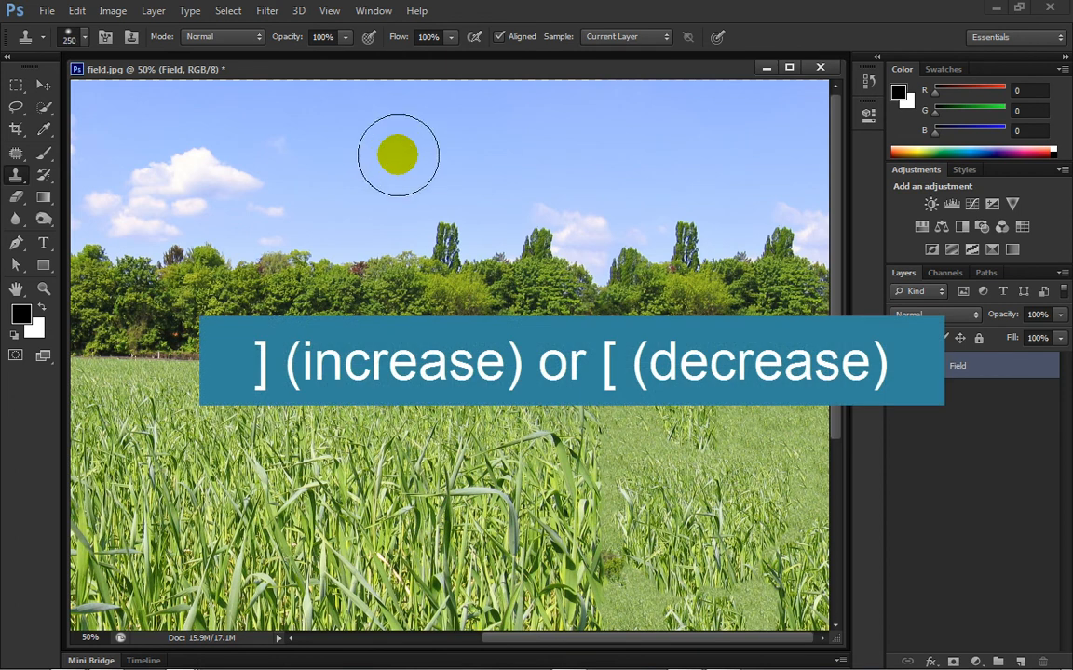
pyautogui.press('[')
pyautogui.press('[')
pyautogui.press('[')
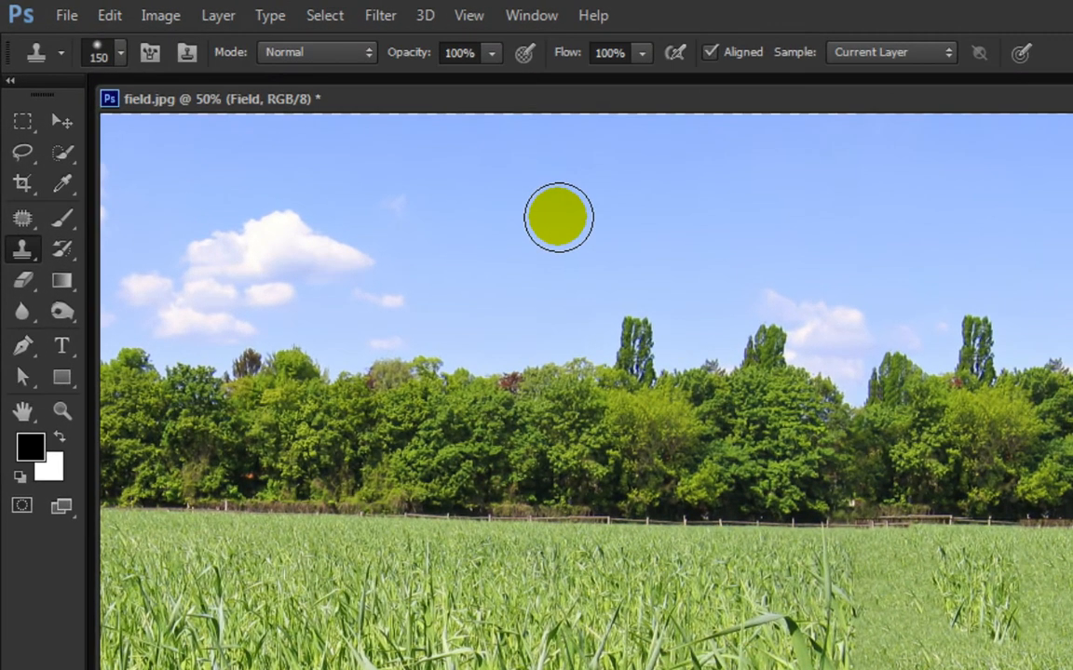
pyautogui.click(119, 53)
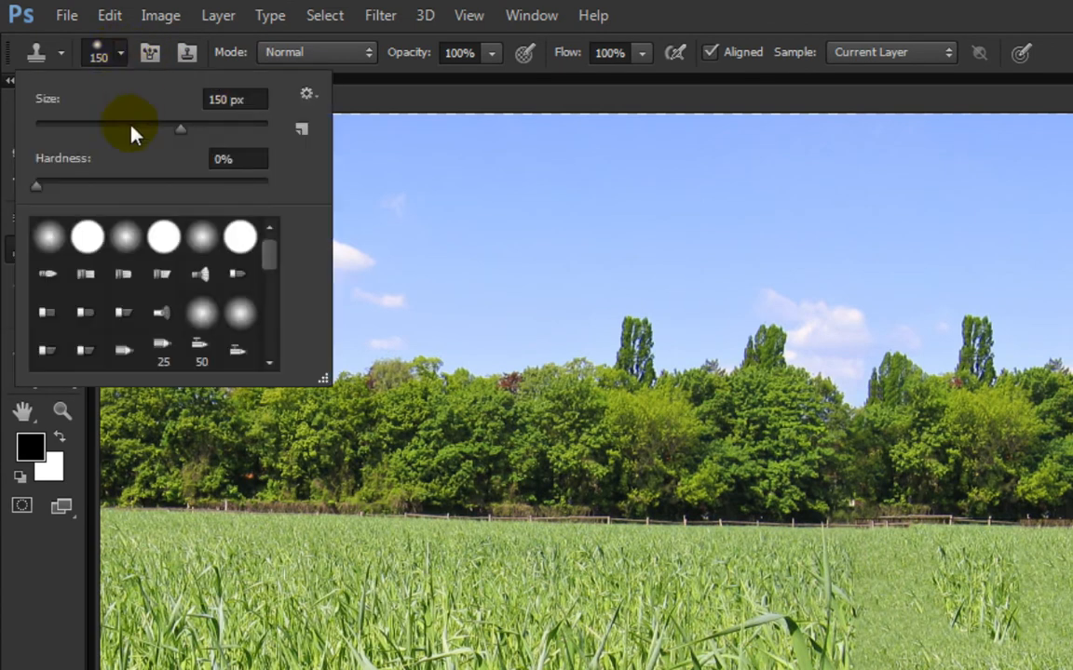
pyautogui.click(241, 102)
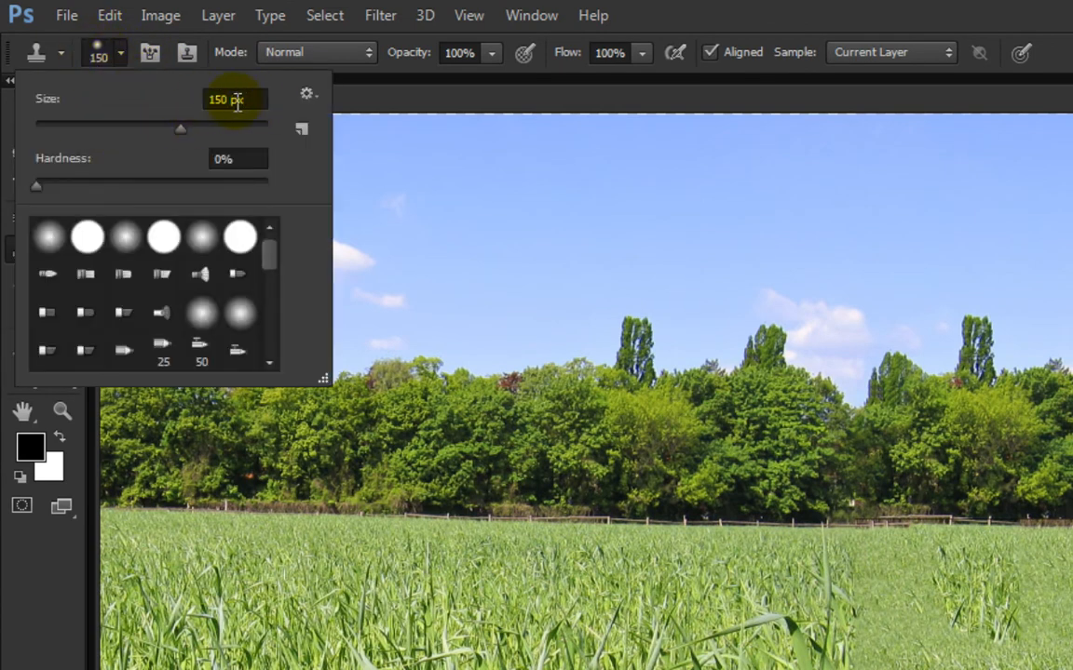
pyautogui.doubleClick(227, 100)
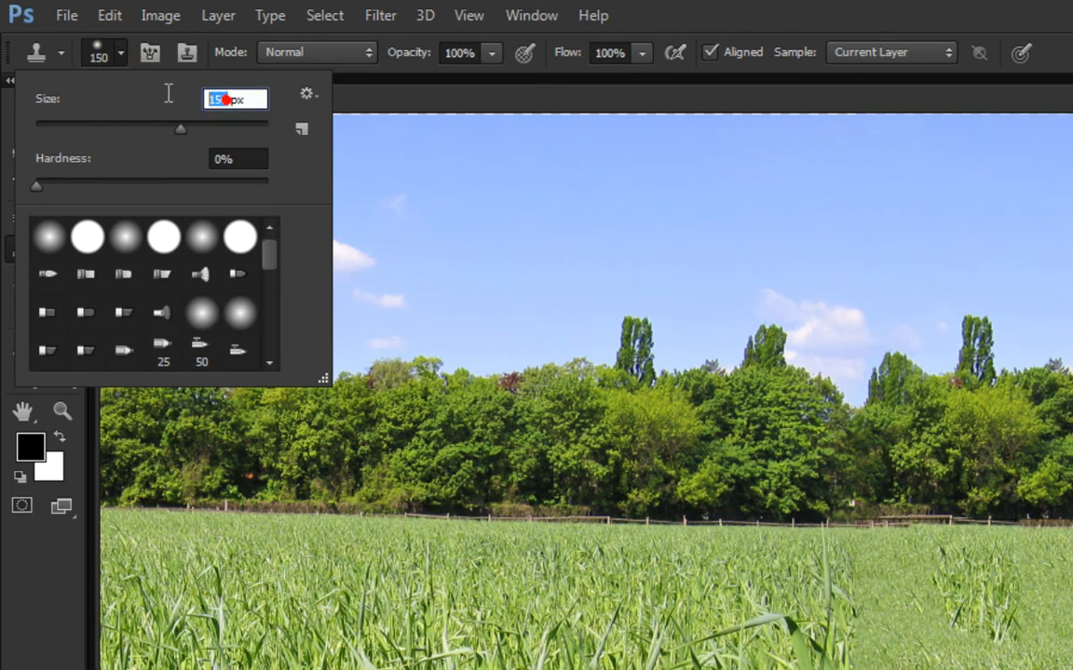
pyautogui.click(256, 102)
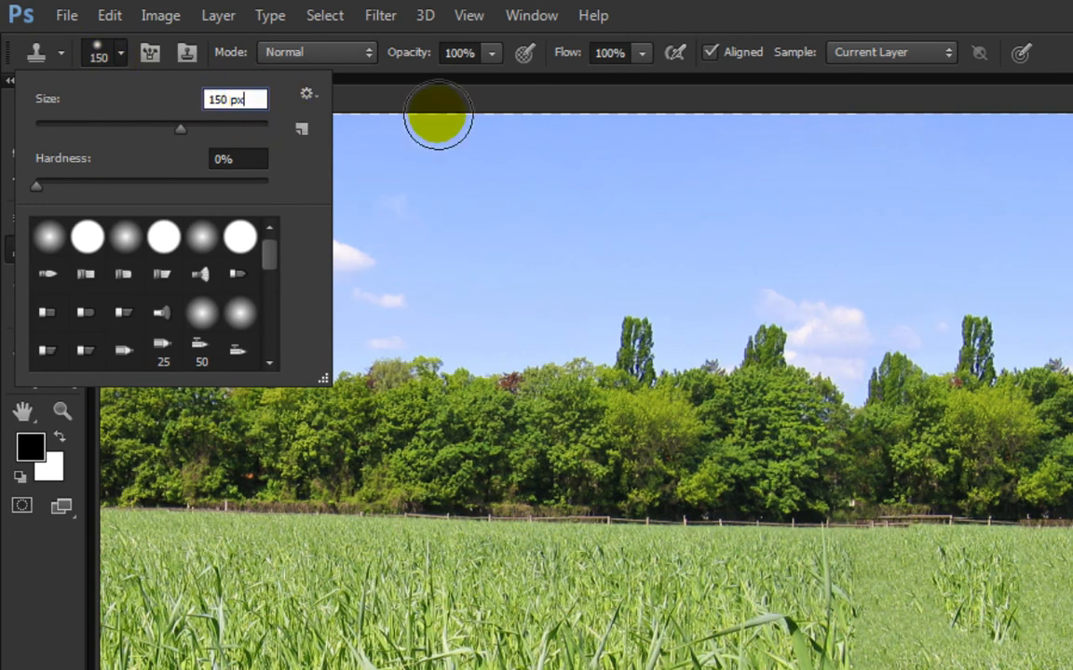
pyautogui.click(646, 96)
# Clone clean grass from the middle of the field over the vertical and horizontal fill seams and blurry patches on the right.
pyautogui.press('space')
pyautogui.moveTo(930, 633); pyautogui.dragTo(847, 438)
pyautogui.moveTo(953, 555)
pyautogui.mouseDown()
pyautogui.moveTo(900, 521)
pyautogui.moveTo(879, 391)
pyautogui.mouseUp()
pyautogui.moveTo(952, 587); pyautogui.dragTo(896, 469)
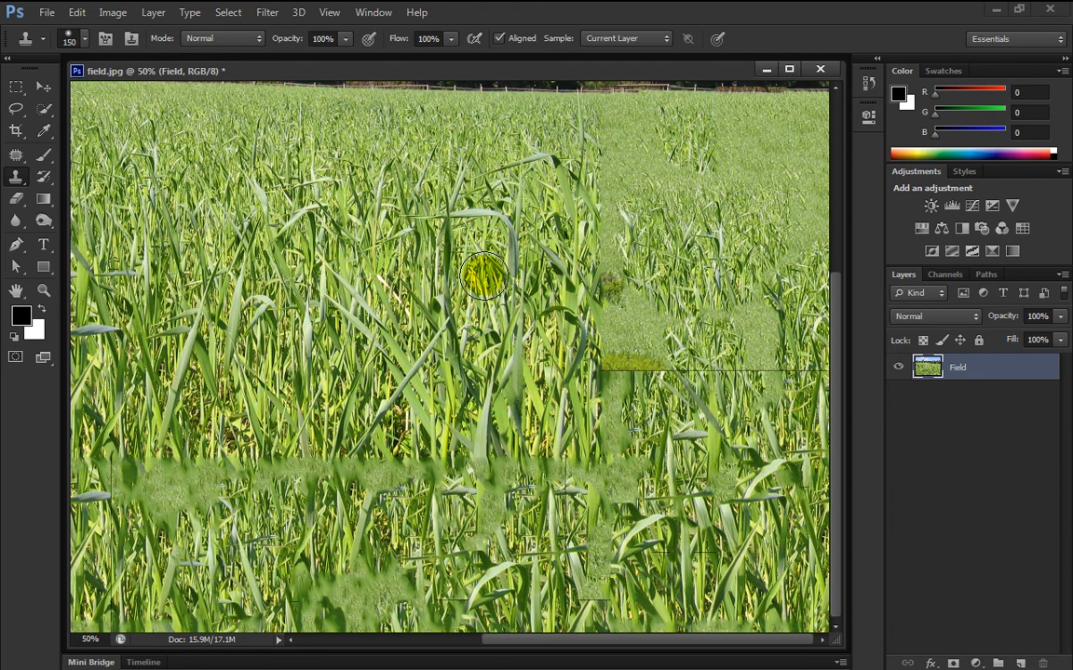
pyautogui.press('alt')
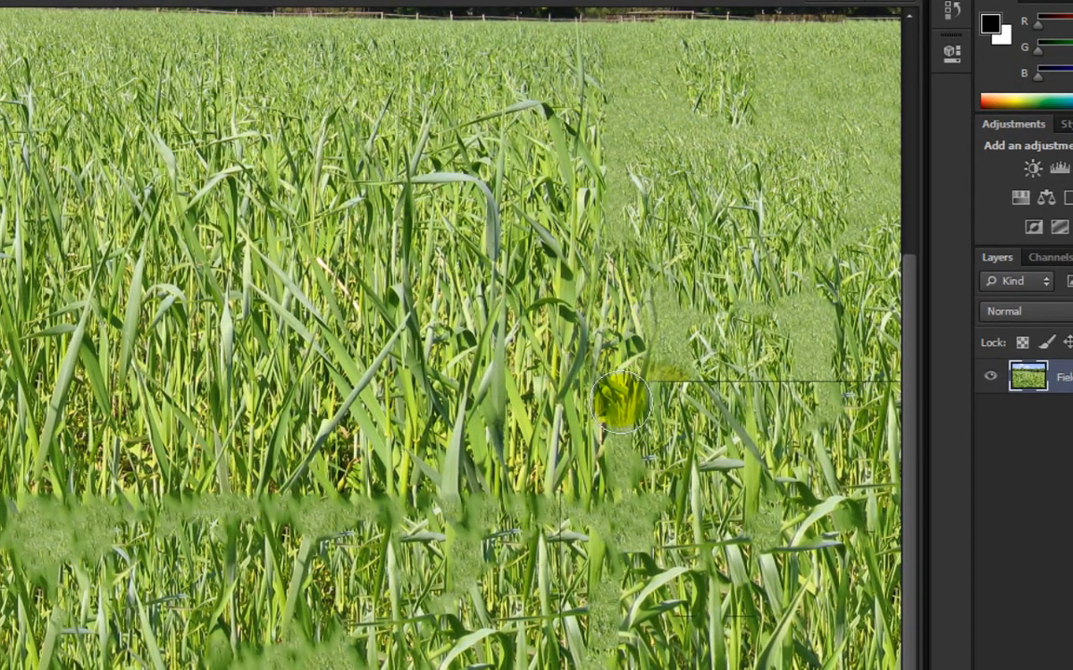
pyautogui.moveTo(668, 242); pyautogui.dragTo(667, 448)
pyautogui.moveTo(796, 280); pyautogui.dragTo(804, 383)
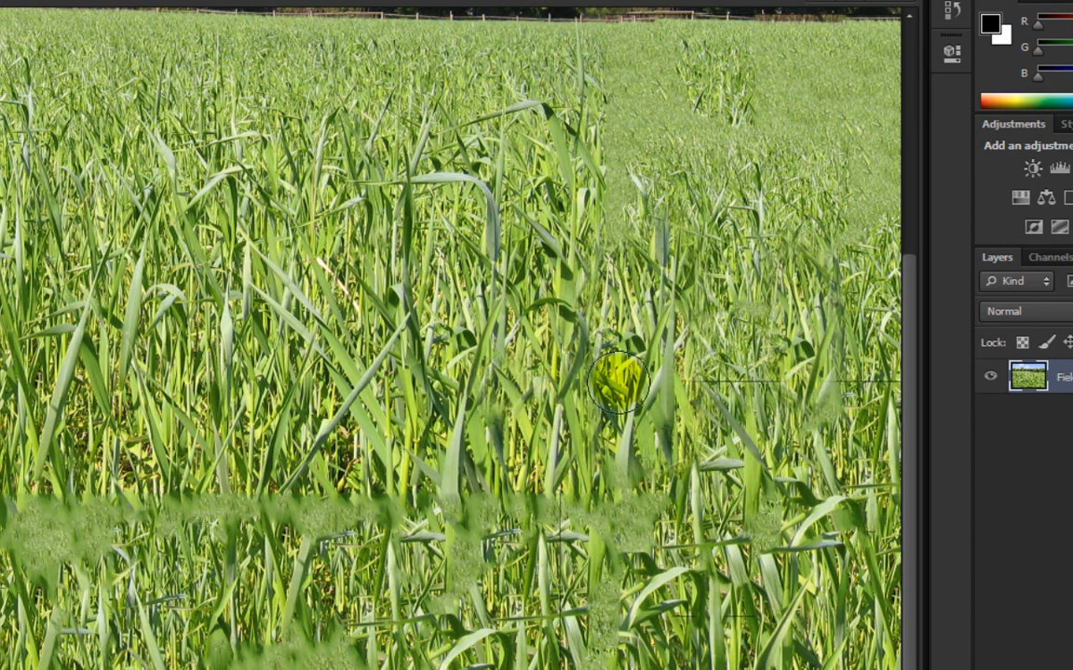
pyautogui.click(542, 360)
pyautogui.click(808, 400)
pyautogui.moveTo(827, 236); pyautogui.dragTo(823, 317)
pyautogui.moveTo(794, 416)
pyautogui.mouseDown()
pyautogui.moveTo(782, 387)
pyautogui.moveTo(690, 380)
pyautogui.mouseUp()
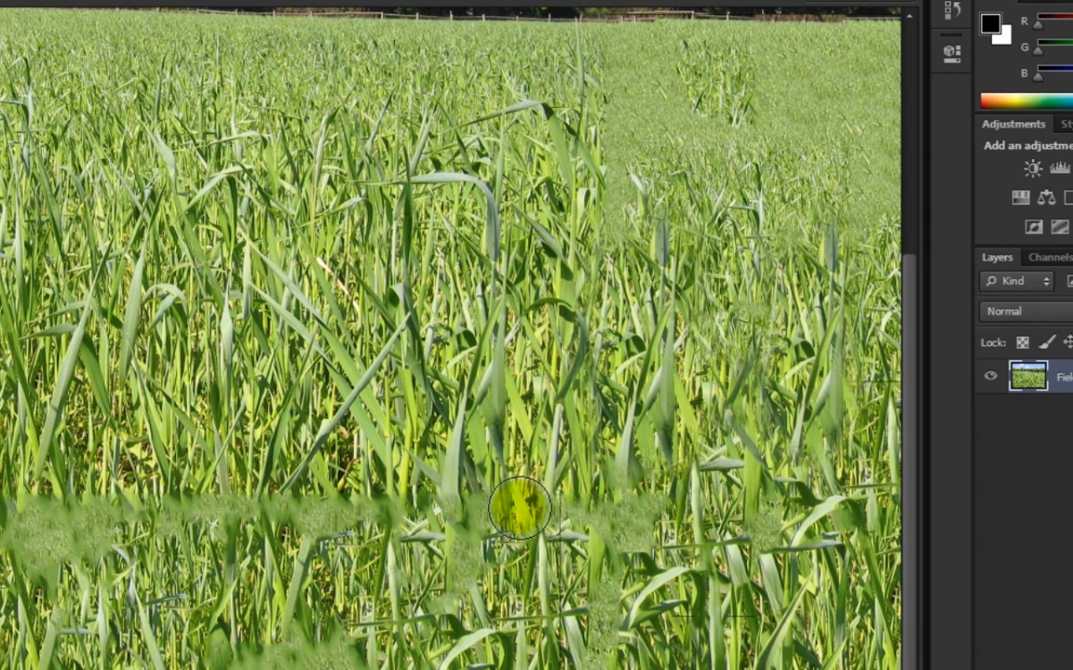
# Clone grass along the blurry horizontal seam between the original photo and the filled bottom strip.
pyautogui.moveTo(518, 507)
pyautogui.mouseDown()
pyautogui.moveTo(74, 514)
pyautogui.moveTo(38, 538)
pyautogui.mouseUp()
pyautogui.moveTo(98, 567)
pyautogui.mouseDown()
pyautogui.moveTo(7, 562)
pyautogui.moveTo(104, 579)
pyautogui.mouseUp()
pyautogui.moveTo(578, 527); pyautogui.dragTo(641, 510)
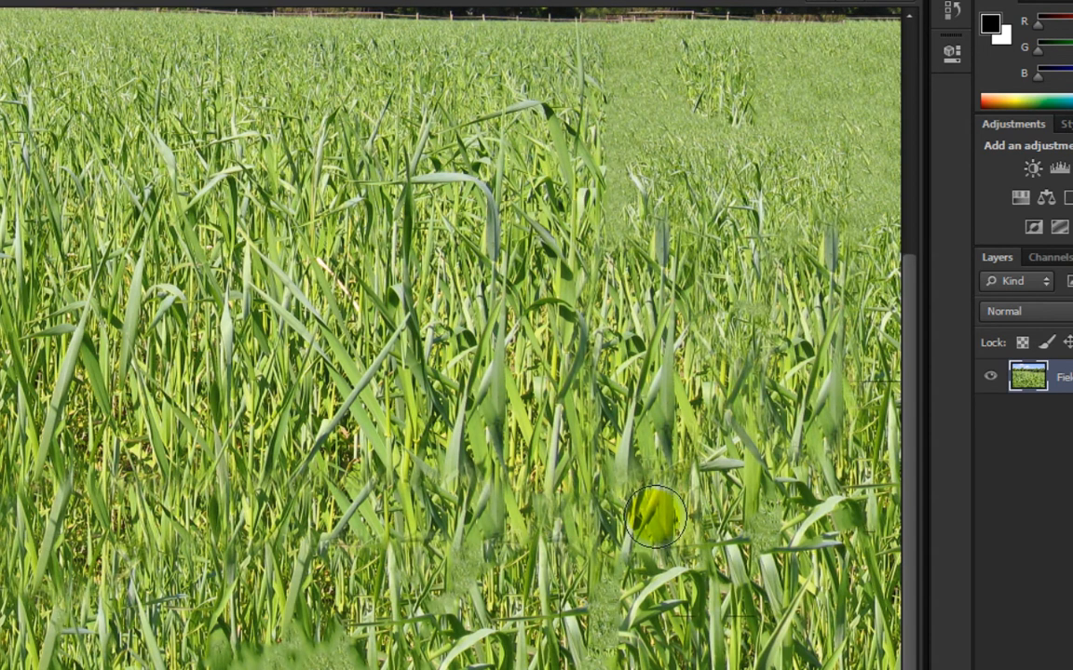
# Clone nearby grass over the horizontal seam below the tree line and the blurry patches in the left part of the field.
pyautogui.keyDown('alt'); pyautogui.click(489, 299); pyautogui.keyUp('alt')
pyautogui.moveTo(522, 372); pyautogui.dragTo(715, 344)
pyautogui.keyDown('alt'); pyautogui.click(415, 446); pyautogui.keyUp('alt')
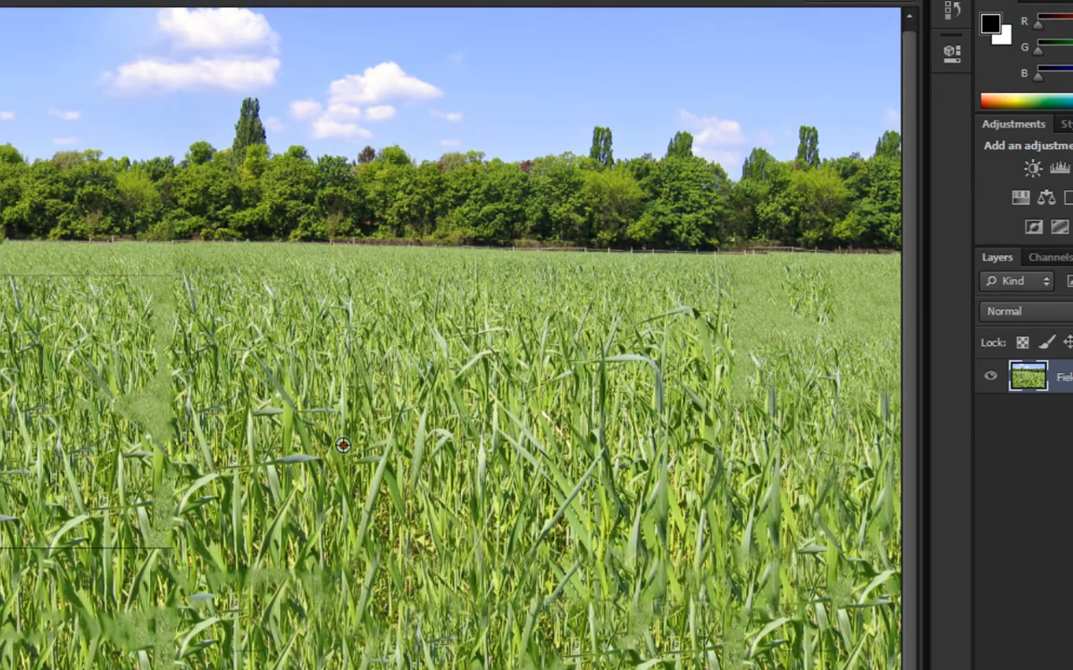
pyautogui.keyDown('alt'); pyautogui.click(297, 462); pyautogui.keyUp('alt')
pyautogui.hotkey('ctrl', '+')
pyautogui.hotkey('ctrl', '+')
pyautogui.moveTo(84, 336); pyautogui.dragTo(564, 503)
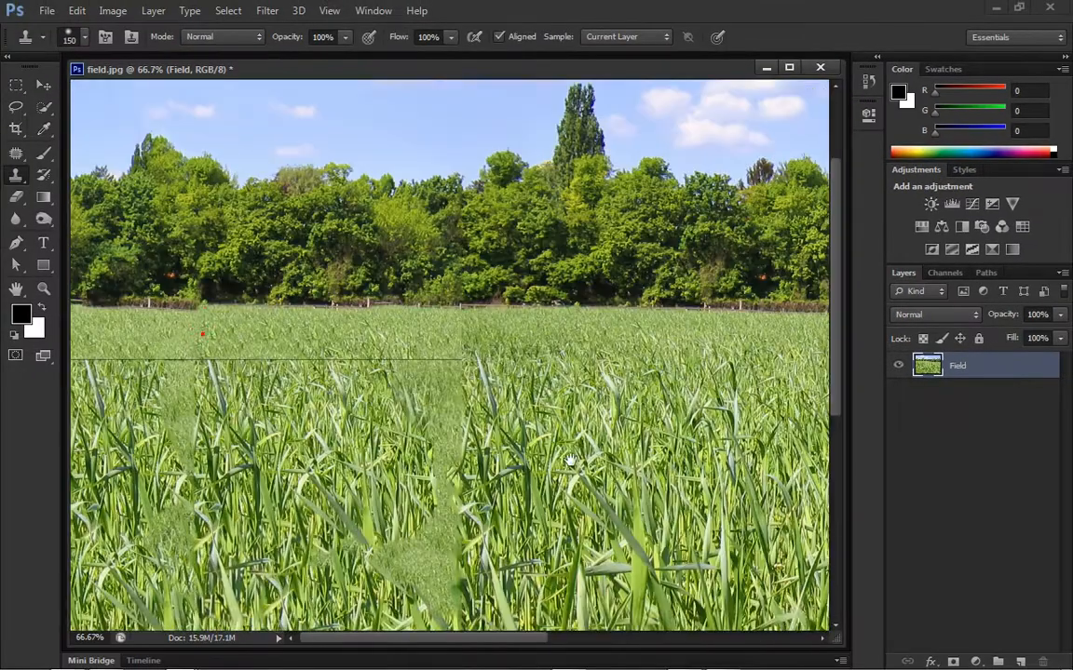
pyautogui.moveTo(570, 461); pyautogui.dragTo(570, 482)
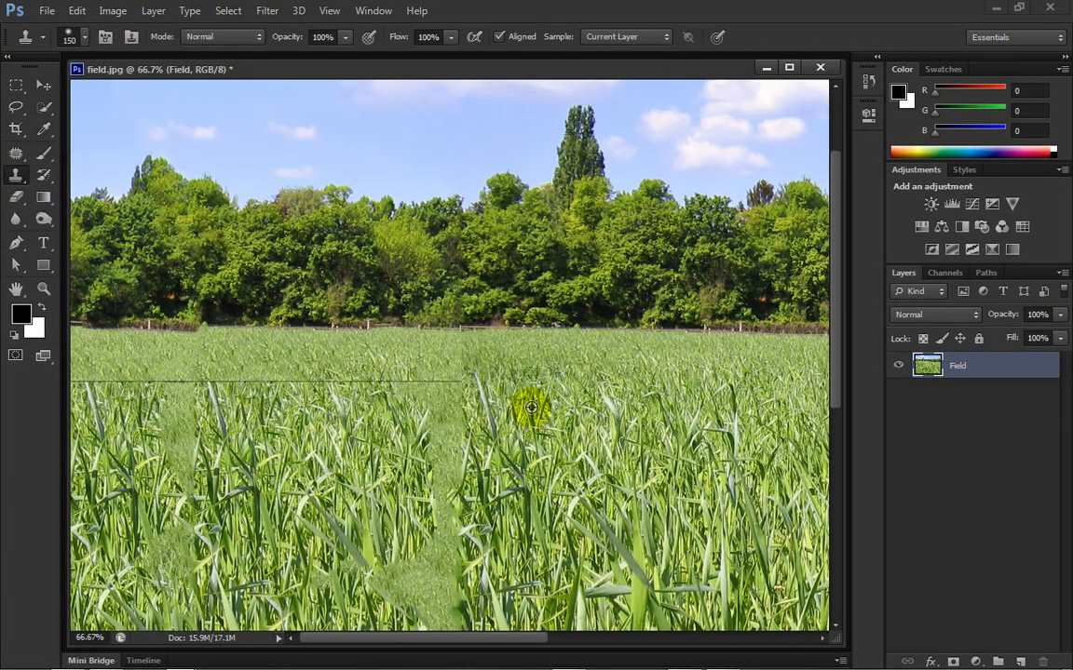
pyautogui.click(491, 384)
pyautogui.click(448, 383)
pyautogui.moveTo(428, 383); pyautogui.dragTo(84, 378)
pyautogui.moveTo(406, 416)
pyautogui.mouseDown()
pyautogui.moveTo(382, 472)
pyautogui.moveTo(270, 481)
pyautogui.mouseUp()
# Save the retouched image as field in Photoshop (PSD) format in the PracticalLesson_RabbitWagon folder, keeping its layers.
pyautogui.keyDown('alt'); pyautogui.click(406, 463); pyautogui.keyUp('alt')
pyautogui.keyDown('alt'); pyautogui.click(415, 455); pyautogui.keyUp('alt')
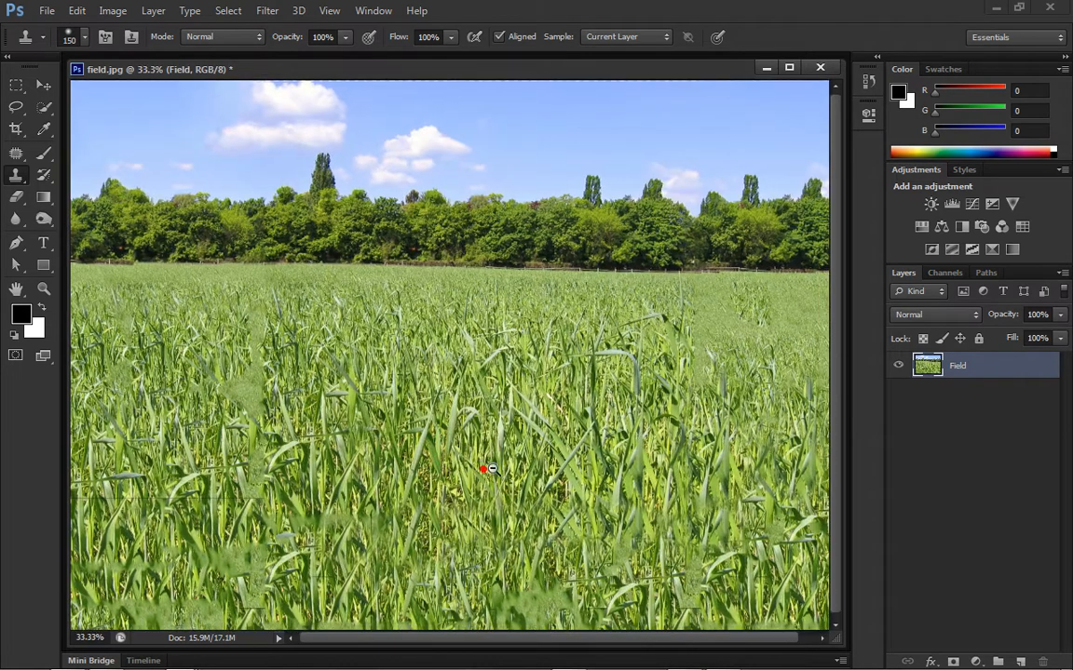
pyautogui.keyDown('alt'); pyautogui.click(491, 468); pyautogui.keyUp('alt')
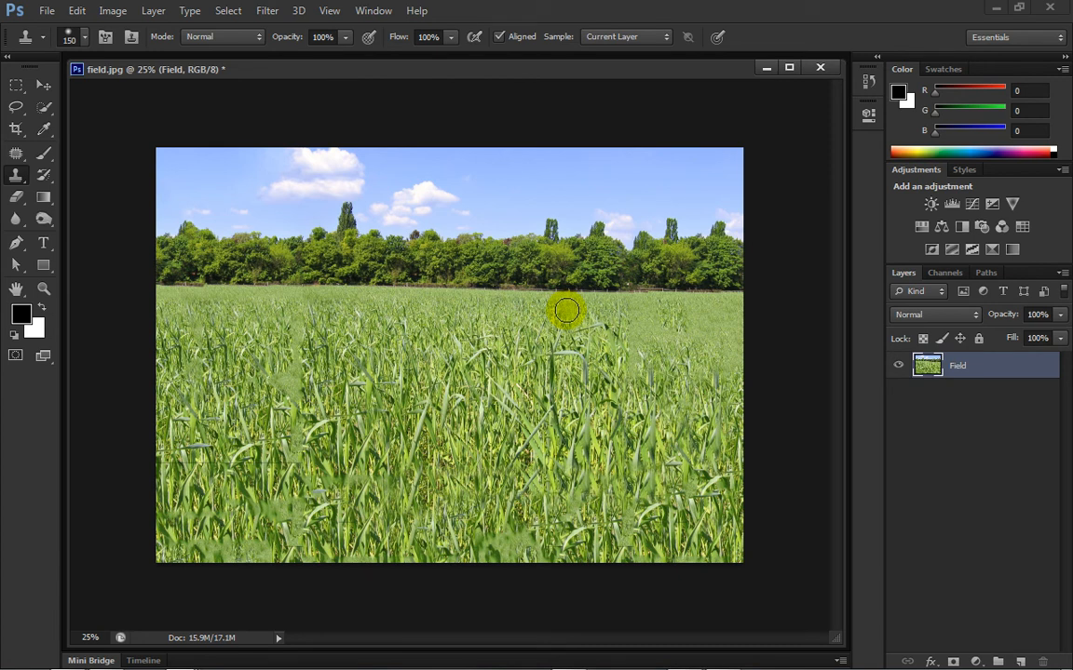
pyautogui.click(44, 13)
pyautogui.click(84, 210)
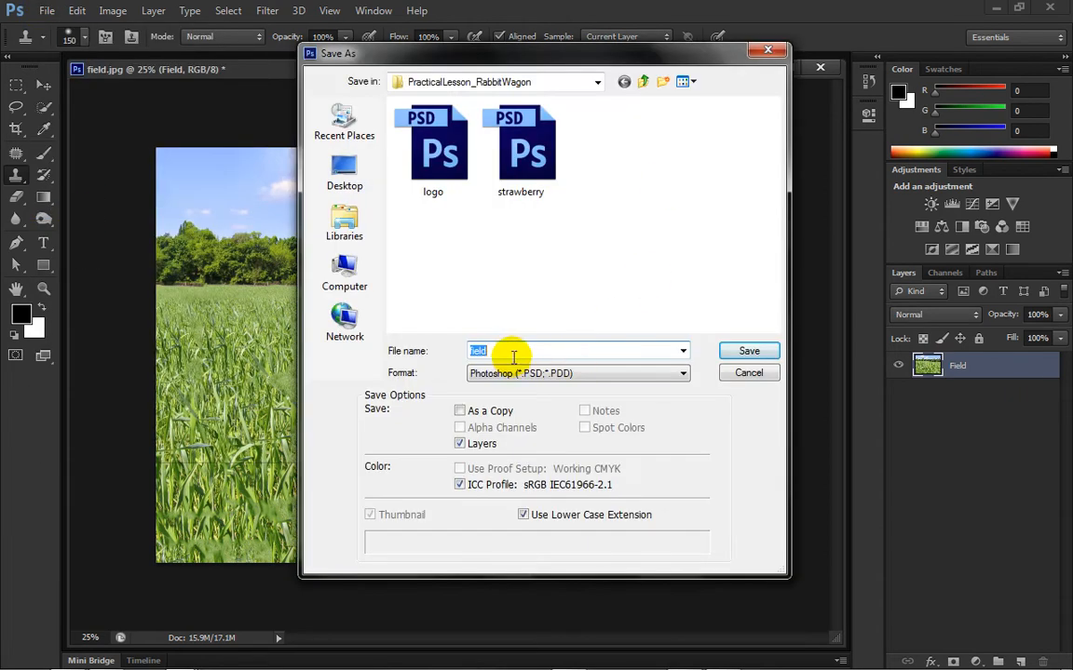
pyautogui.click(742, 353)
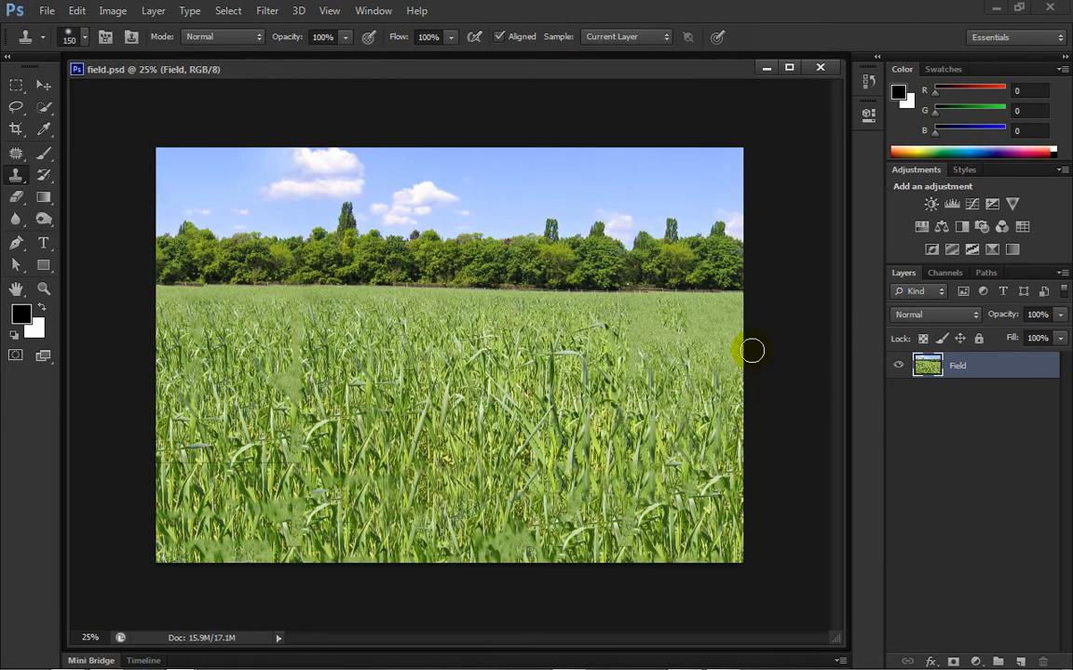